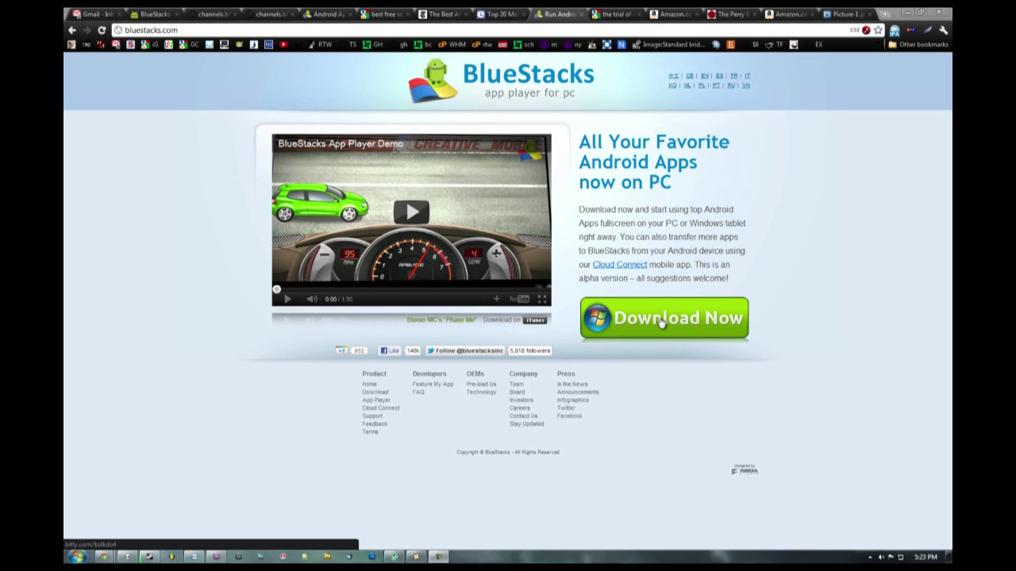
- Minimize the browser showing bluestacks.com and launch BlueStacks App Player from the desktop
{"action": "left_click", "coordinate": [190, 30]}
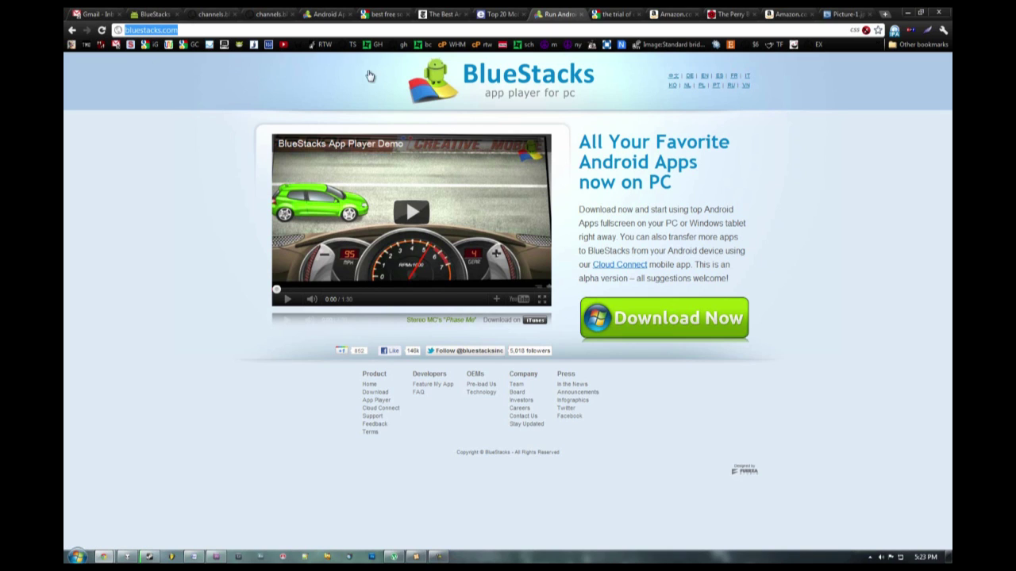
{"action": "left_click", "coordinate": [906, 14]}
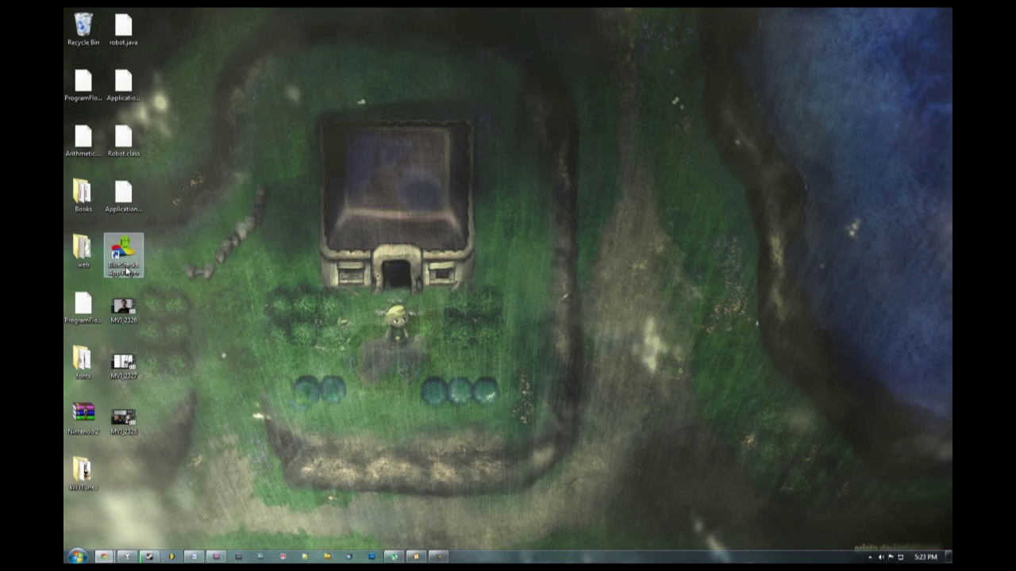
{"action": "double_click", "coordinate": [125, 258]}
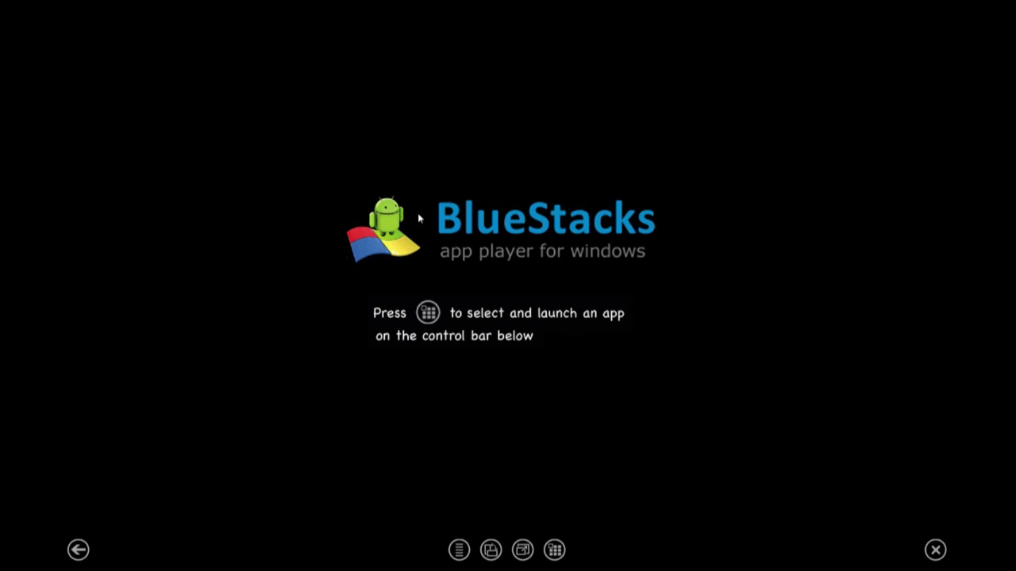
- Look through the pages of installed apps in BlueStacks and launch Pulse
{"action": "left_click", "coordinate": [554, 550]}
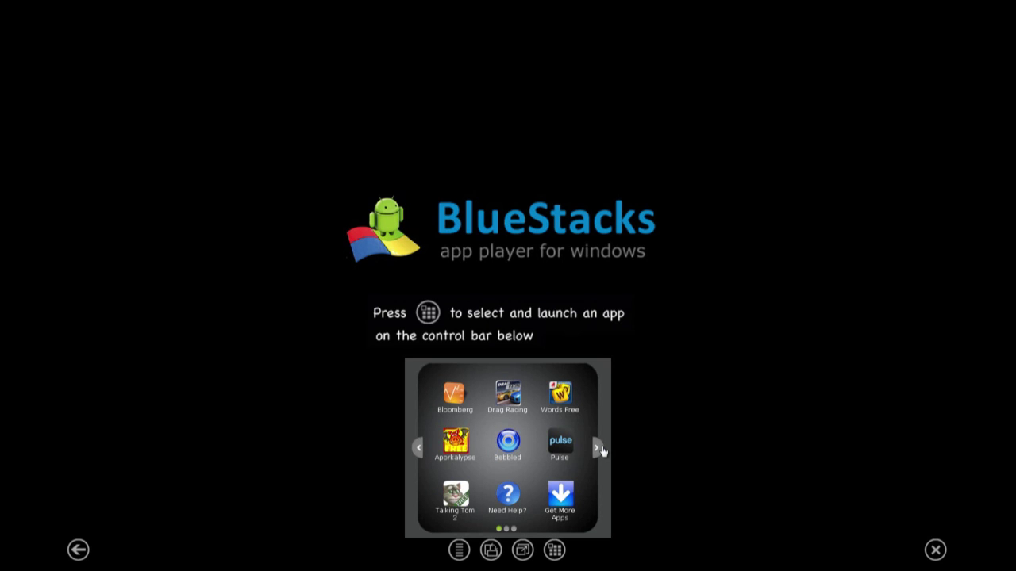
{"action": "left_click", "coordinate": [600, 450]}
{"action": "left_click", "coordinate": [417, 450]}
{"action": "left_click", "coordinate": [560, 446]}
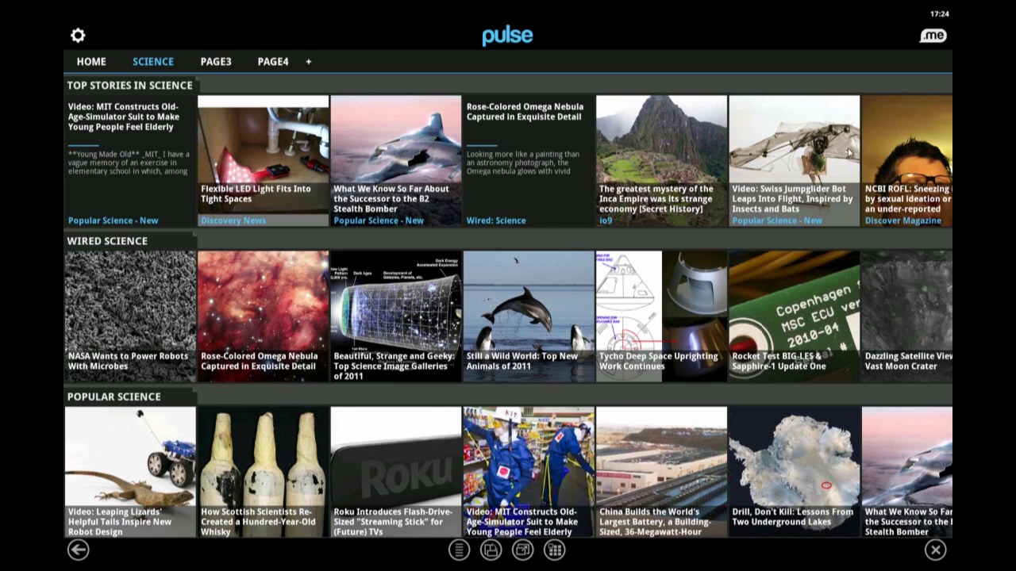
- Browse the Top Stories in Science, Wired Science and Popular Science rows on Pulse's Science page
{"action": "left_click_drag", "start_coordinate": [832, 164], "coordinate": [503, 166]}
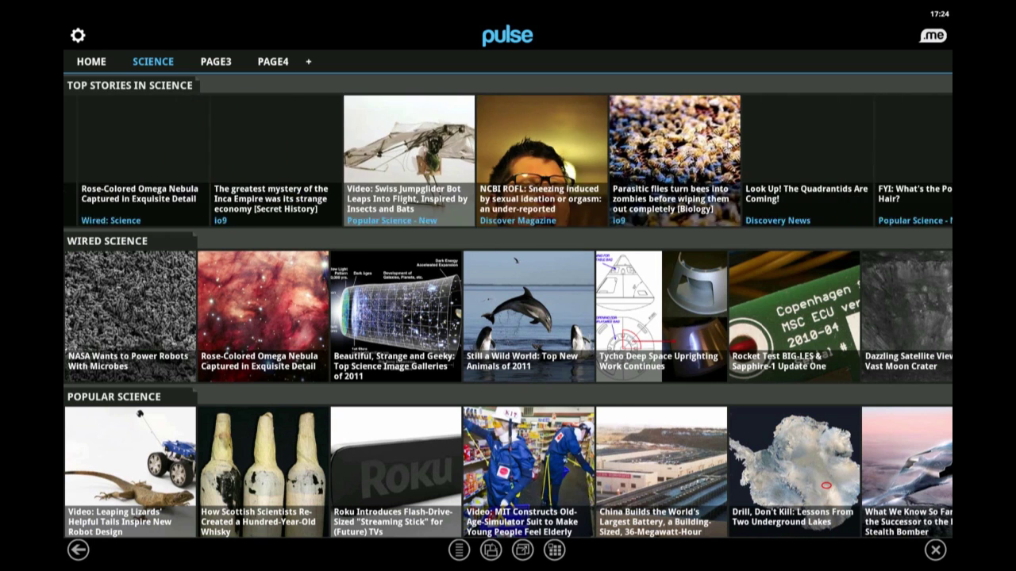
{"action": "left_click_drag", "start_coordinate": [658, 192], "coordinate": [464, 192]}
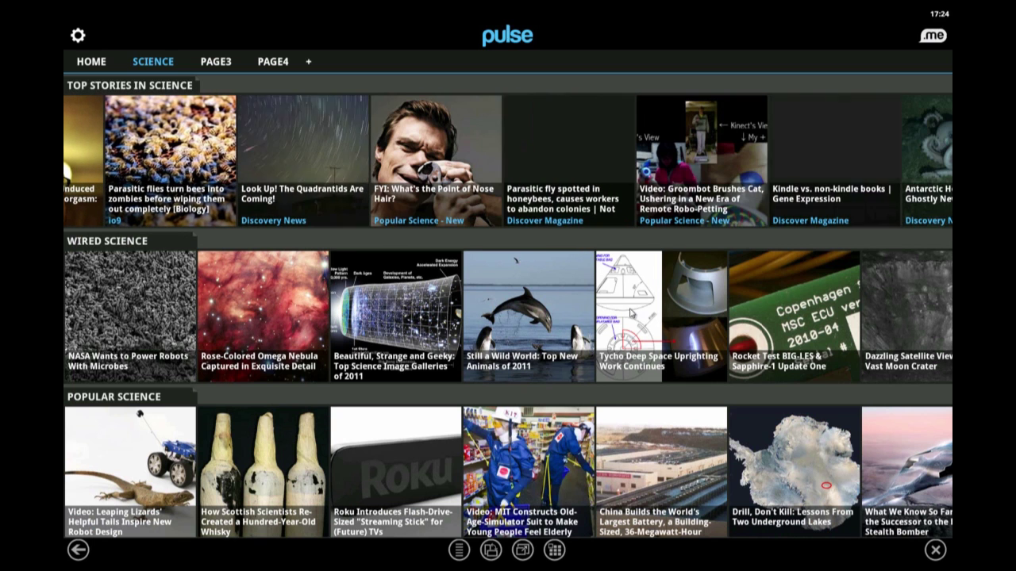
{"action": "left_click_drag", "start_coordinate": [819, 312], "coordinate": [609, 317]}
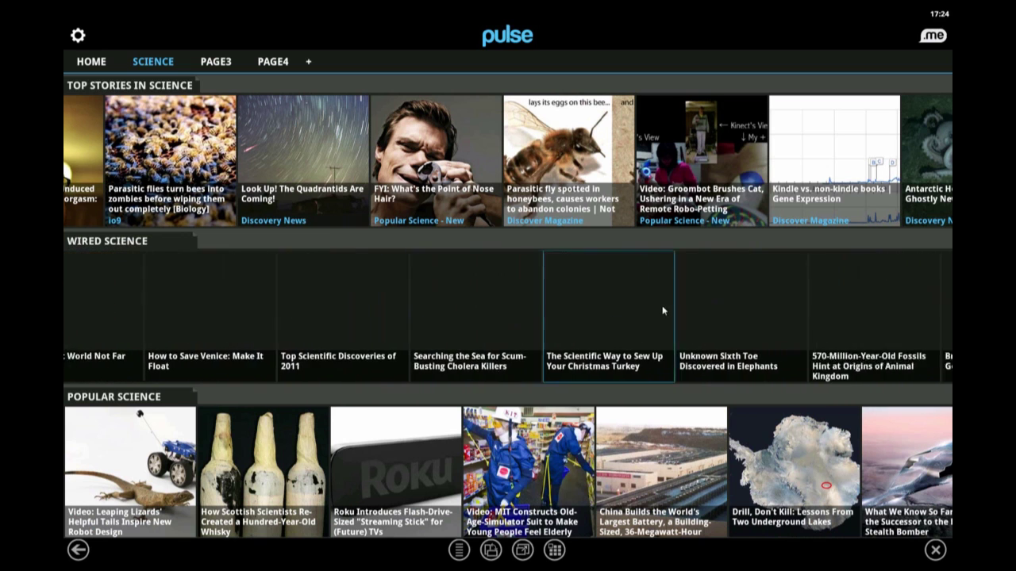
{"action": "left_click_drag", "start_coordinate": [446, 317], "coordinate": [645, 327]}
{"action": "mouse_move", "coordinate": [490, 330]}
{"action": "left_mouse_down"}
{"action": "mouse_move", "coordinate": [410, 327]}
{"action": "mouse_move", "coordinate": [640, 328]}
{"action": "mouse_move", "coordinate": [495, 328]}
{"action": "left_mouse_up"}
{"action": "left_click_drag", "start_coordinate": [711, 467], "coordinate": [412, 468]}
{"action": "left_click_drag", "start_coordinate": [663, 450], "coordinate": [189, 476]}
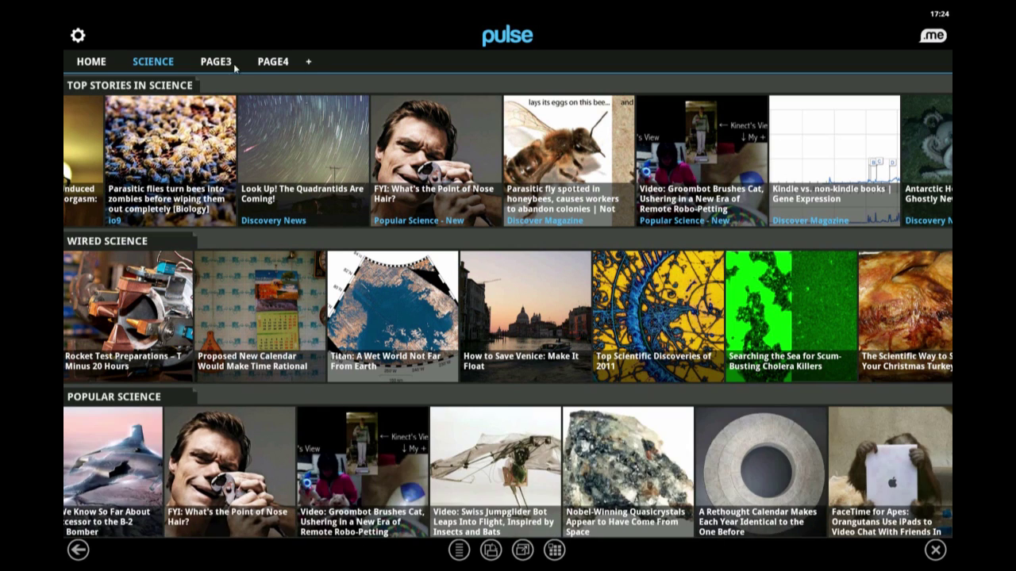
- Browse the Destructoid stories on PAGE3 of Pulse, and return to the BlueStacks start screen
{"action": "left_click", "coordinate": [230, 63]}
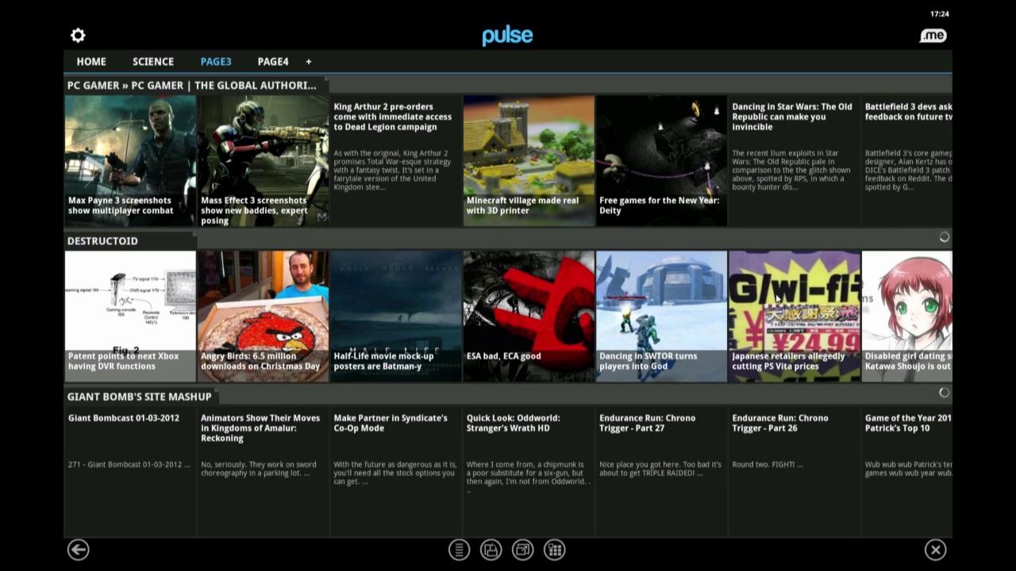
{"action": "left_click_drag", "start_coordinate": [603, 325], "coordinate": [435, 347]}
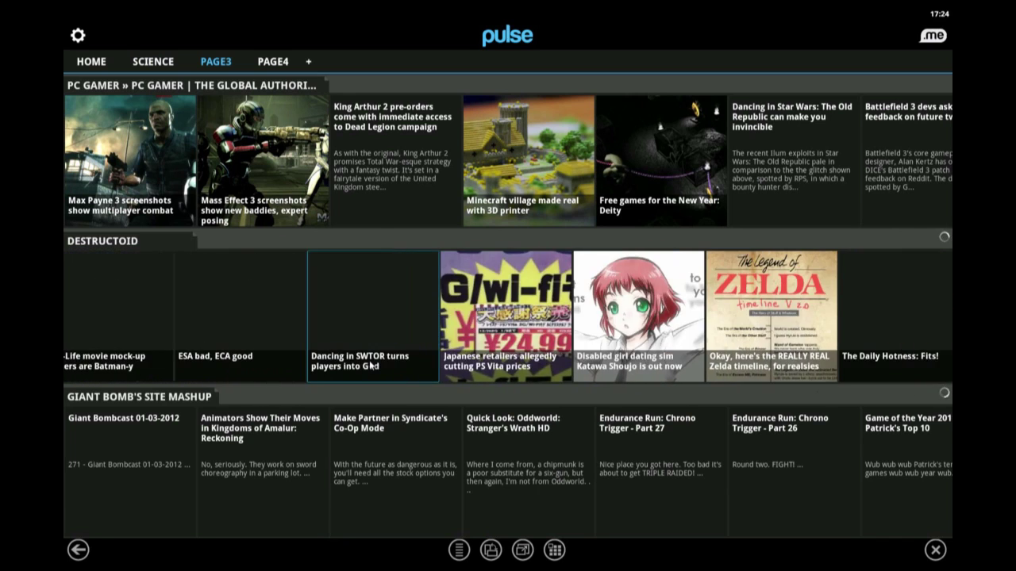
{"action": "left_click_drag", "start_coordinate": [868, 318], "coordinate": [481, 322]}
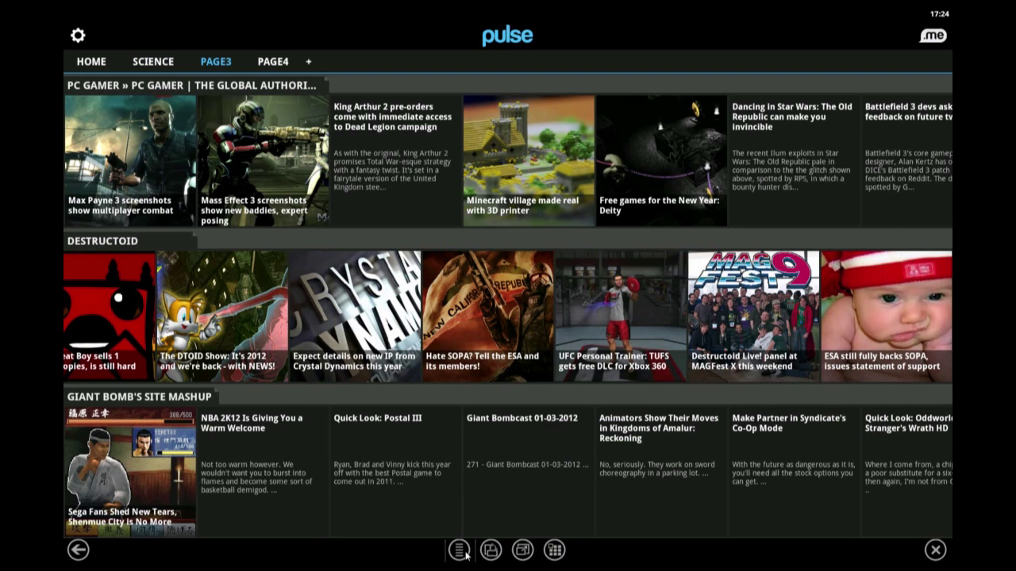
{"action": "left_click", "coordinate": [87, 549]}
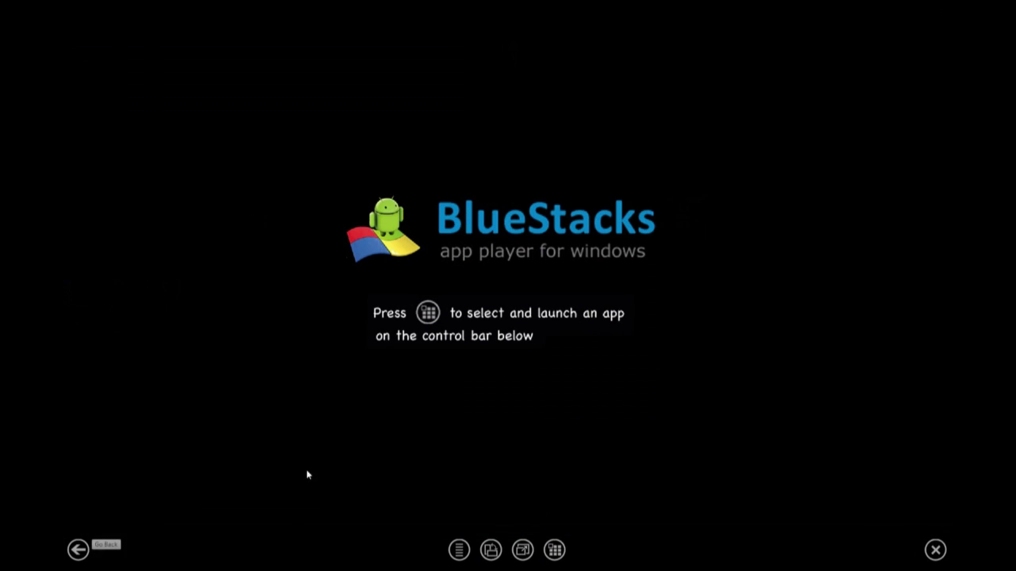
- Open the BlueStacks Channels site through Get More Apps and look over the Featured Apps available for subscription
{"action": "left_click", "coordinate": [554, 551]}
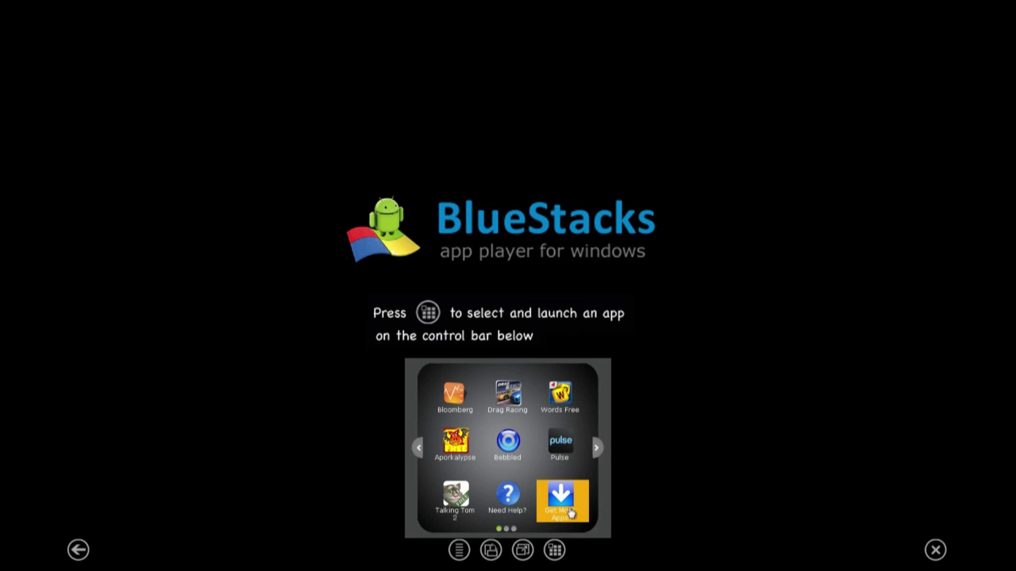
{"action": "left_click", "coordinate": [565, 504]}
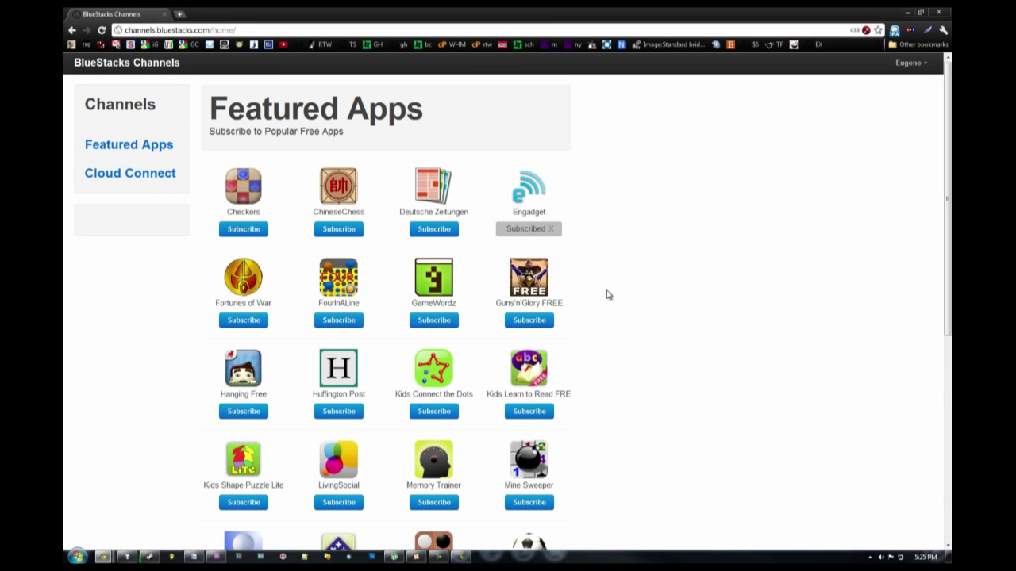
{"action": "left_click", "coordinate": [240, 30]}
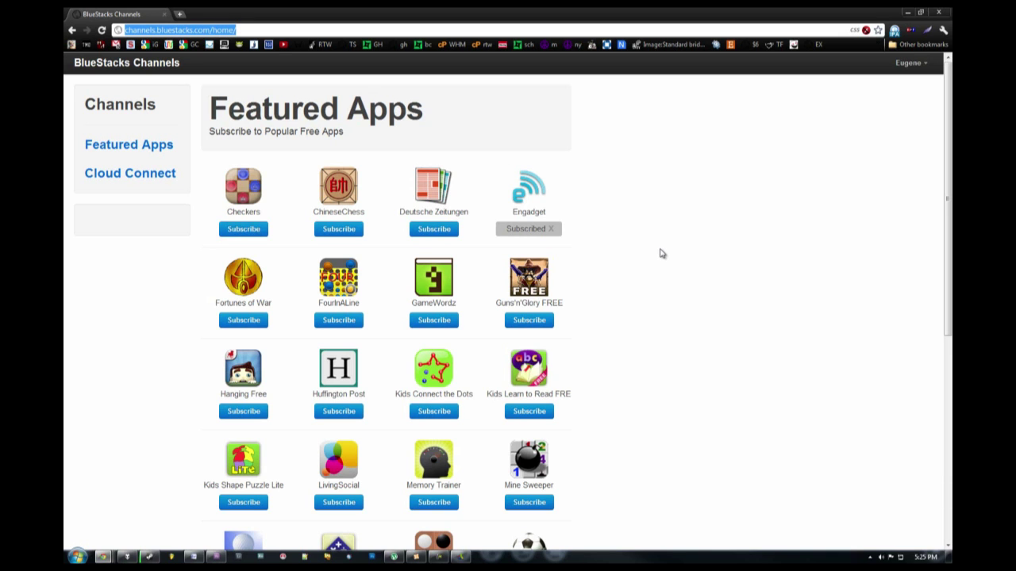
{"action": "scroll", "coordinate": [577, 366], "scroll_direction": "down", "scroll_amount": 5}
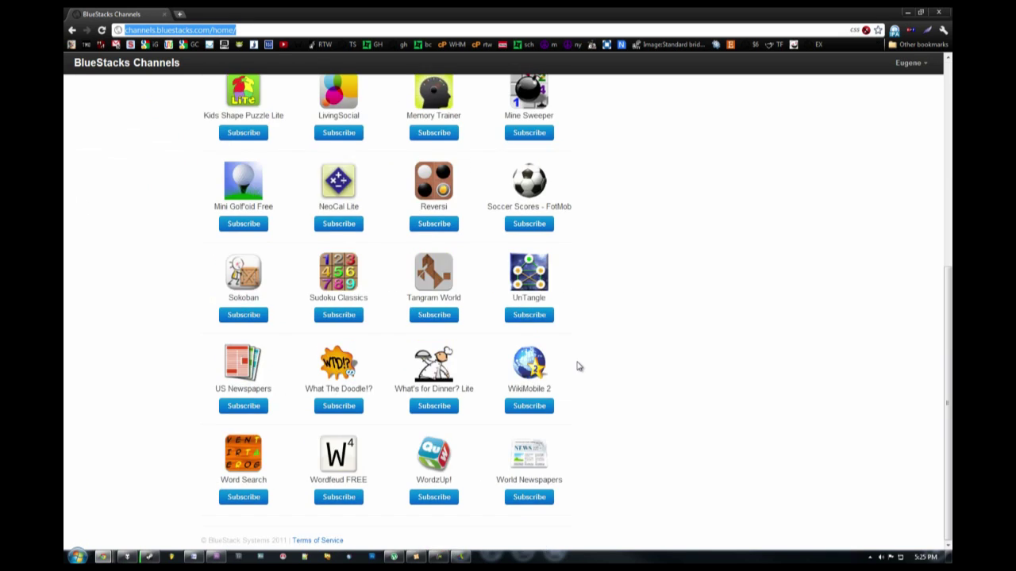
{"action": "scroll", "coordinate": [331, 540], "scroll_direction": "up", "scroll_amount": 5}
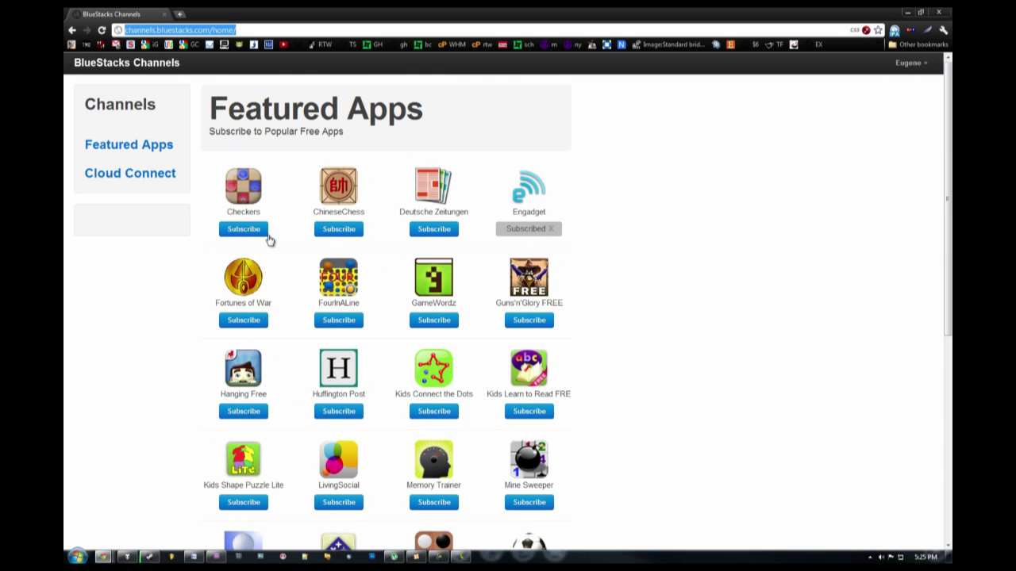
{"action": "left_click", "coordinate": [111, 151]}
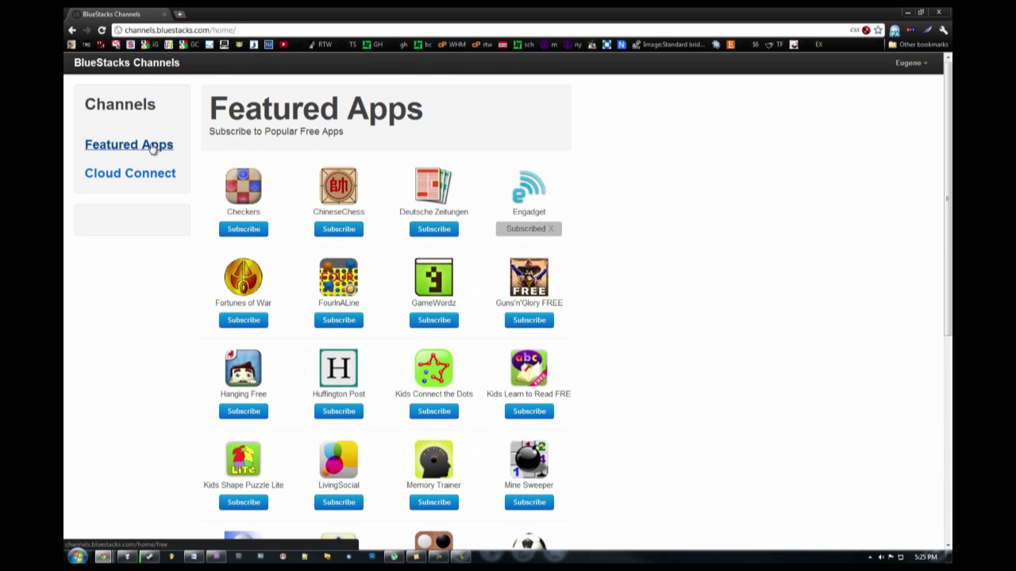
- Open the Cloud Connect channel, examine the synced apps' subscription status, and highlight the phone PIN
{"action": "left_click", "coordinate": [153, 183]}
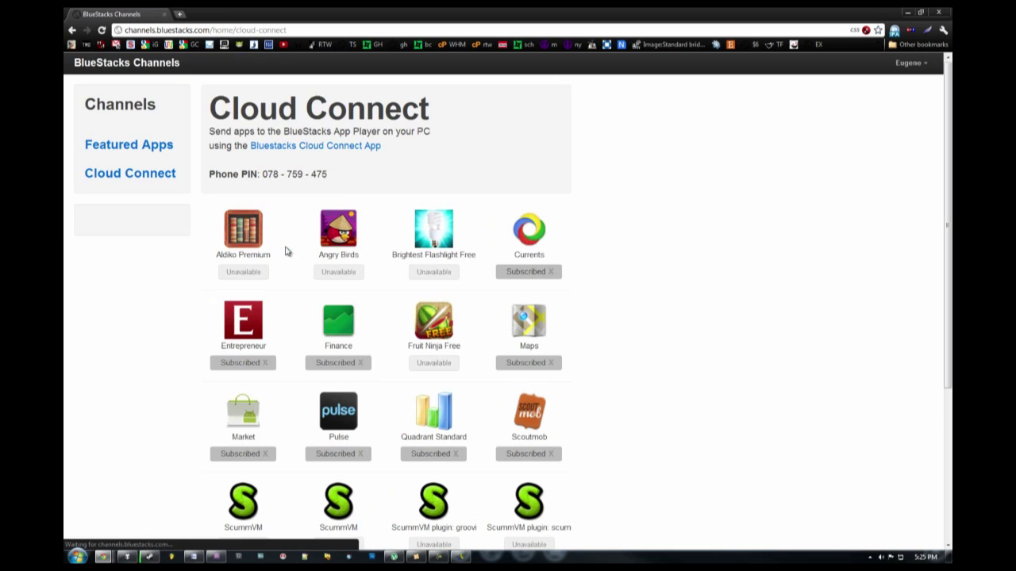
{"action": "scroll", "coordinate": [371, 295], "scroll_direction": "down", "scroll_amount": 2}
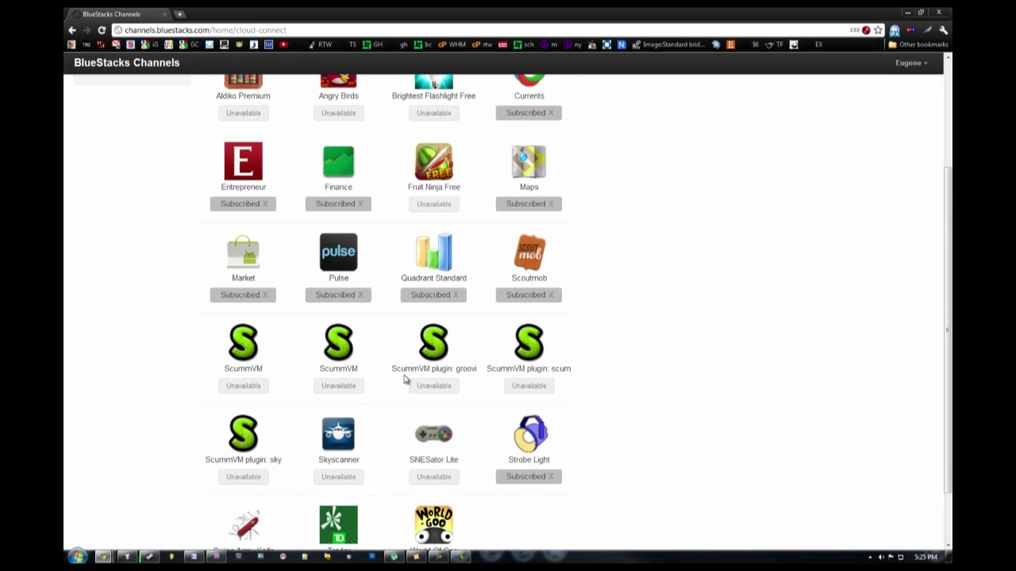
{"action": "scroll", "coordinate": [406, 381], "scroll_direction": "down", "scroll_amount": 1}
{"action": "scroll", "coordinate": [735, 479], "scroll_direction": "up", "scroll_amount": 3}
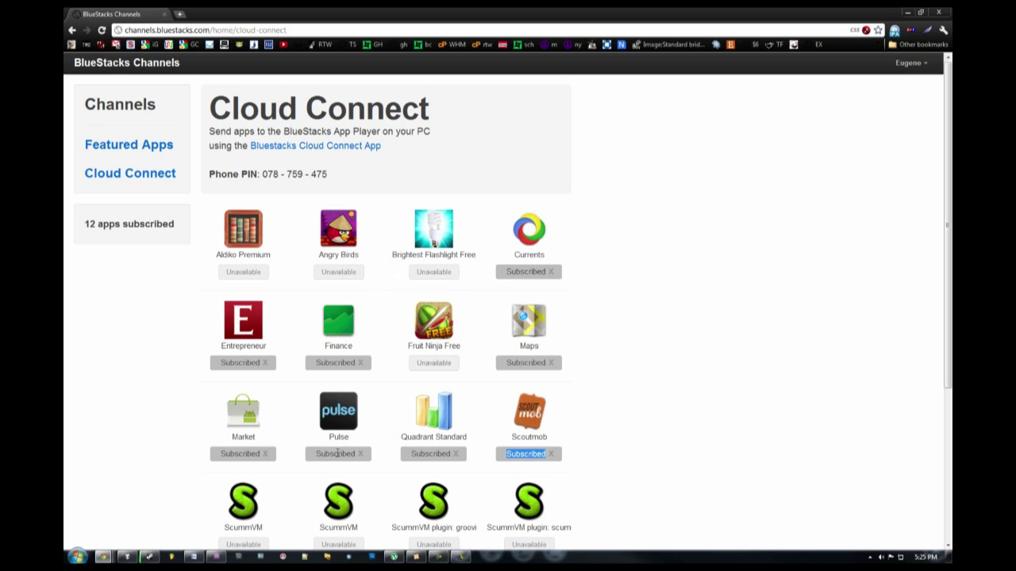
{"action": "double_click", "coordinate": [336, 453]}
{"action": "double_click", "coordinate": [241, 454]}
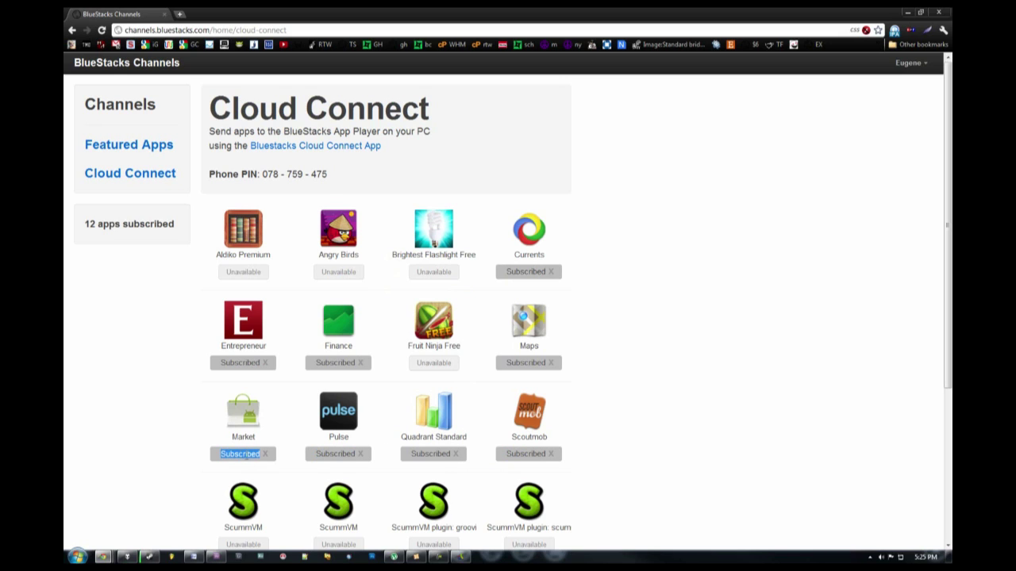
{"action": "left_click_drag", "start_coordinate": [331, 171], "coordinate": [264, 180]}
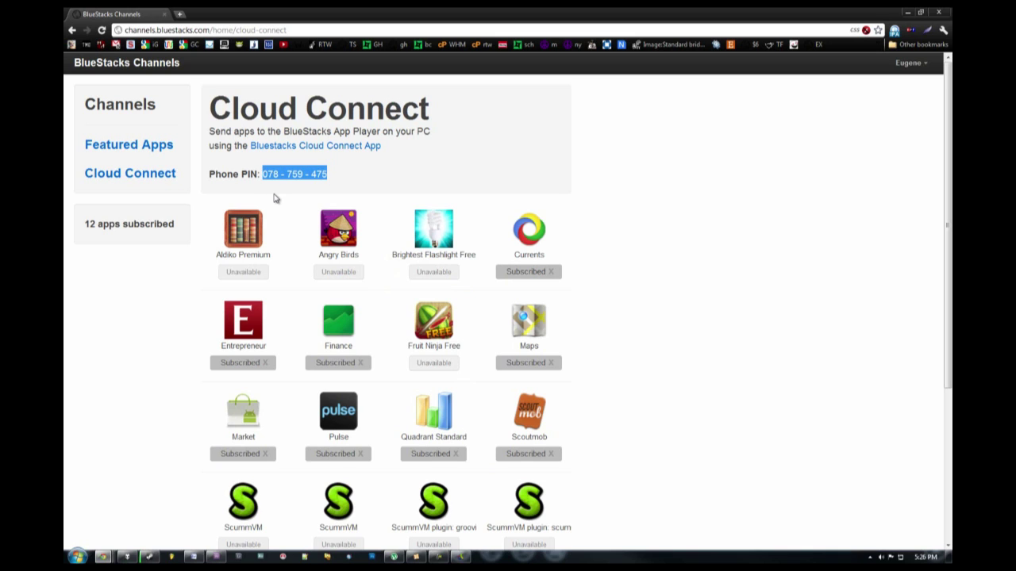
- Open the Android Market page of the BlueStacks Cloud Connect app and enlarge its login screenshot
{"action": "left_click", "coordinate": [353, 148]}
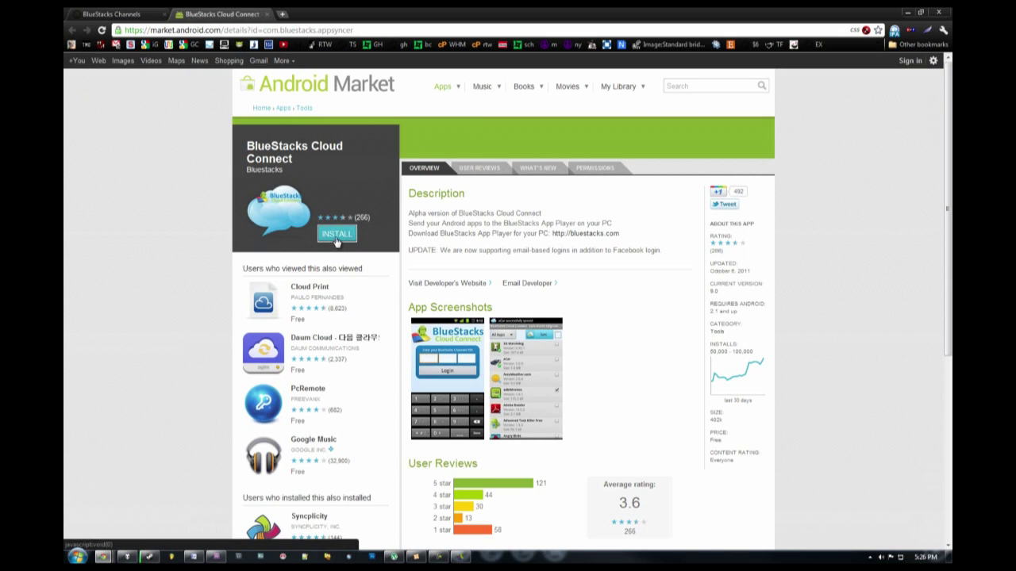
{"action": "left_click", "coordinate": [462, 377]}
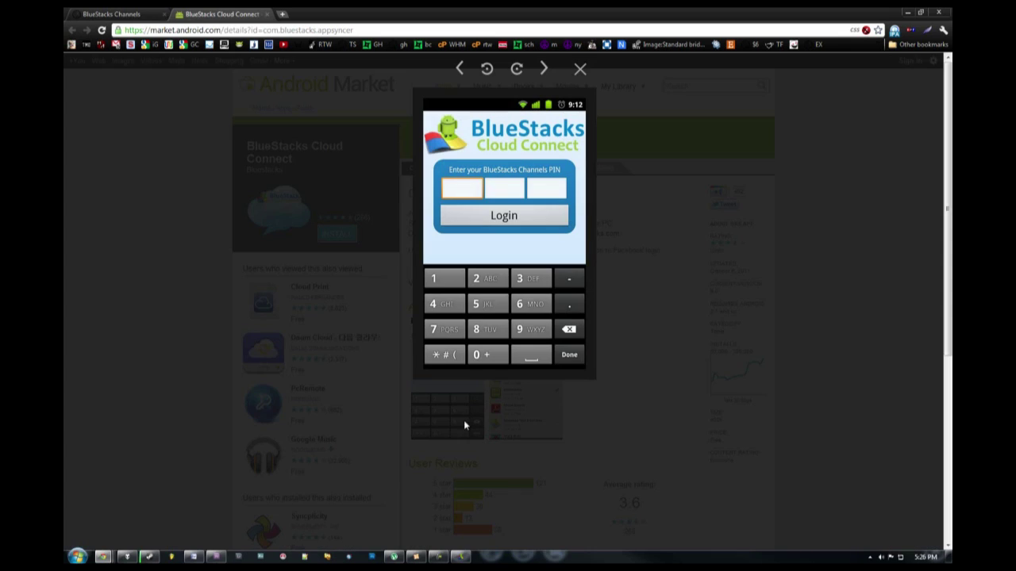
- Return to the Cloud Connect channel page, enlarge the page view, and highlight the phone PIN
{"action": "left_click", "coordinate": [119, 14]}
{"action": "left_click_drag", "start_coordinate": [343, 175], "coordinate": [250, 174]}
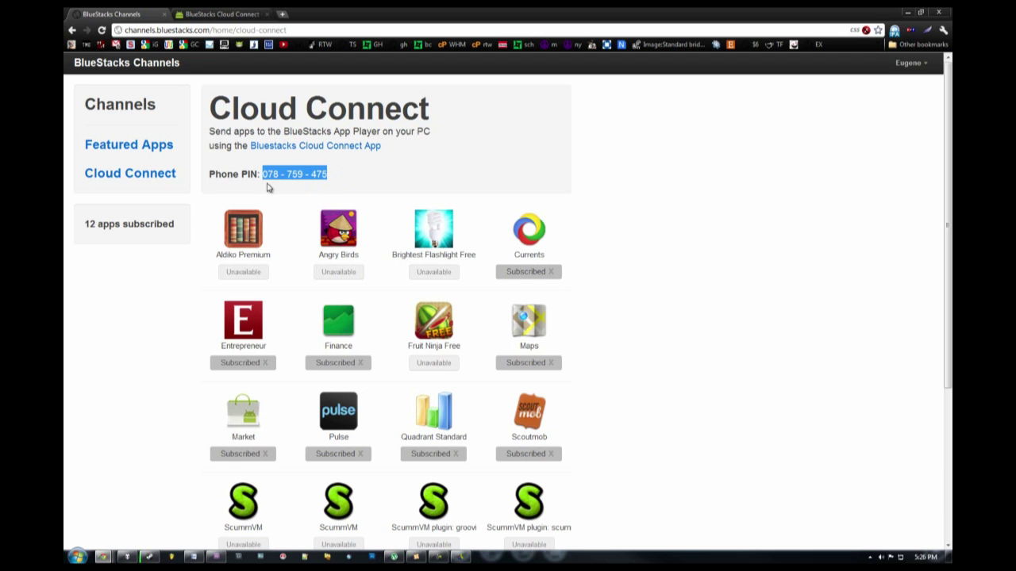
{"action": "scroll", "coordinate": [321, 176], "scroll_direction": "up", "scroll_amount": 4}
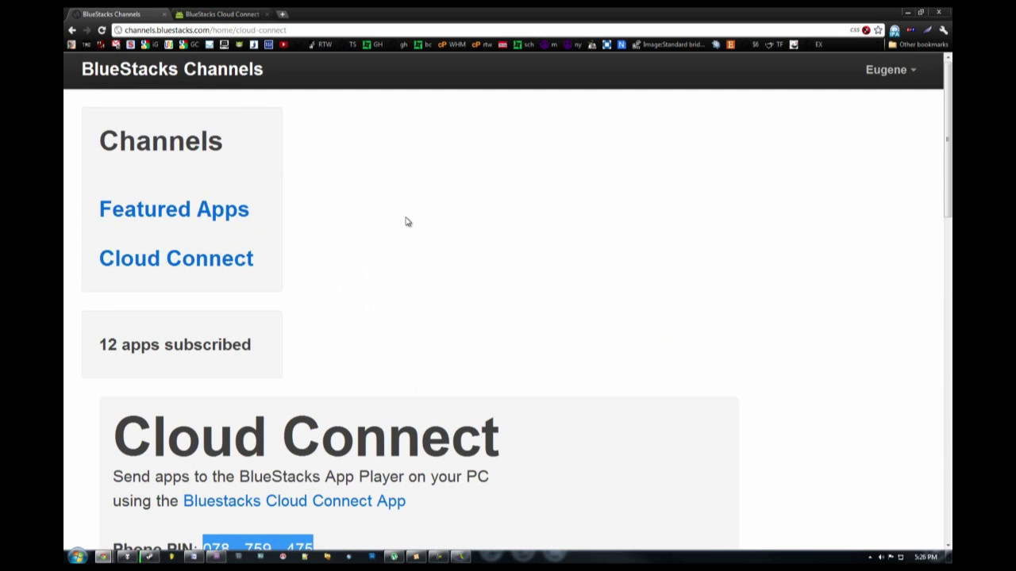
{"action": "scroll", "coordinate": [406, 220], "scroll_direction": "down", "scroll_amount": 1}
{"action": "left_click_drag", "start_coordinate": [459, 231], "coordinate": [350, 232]}
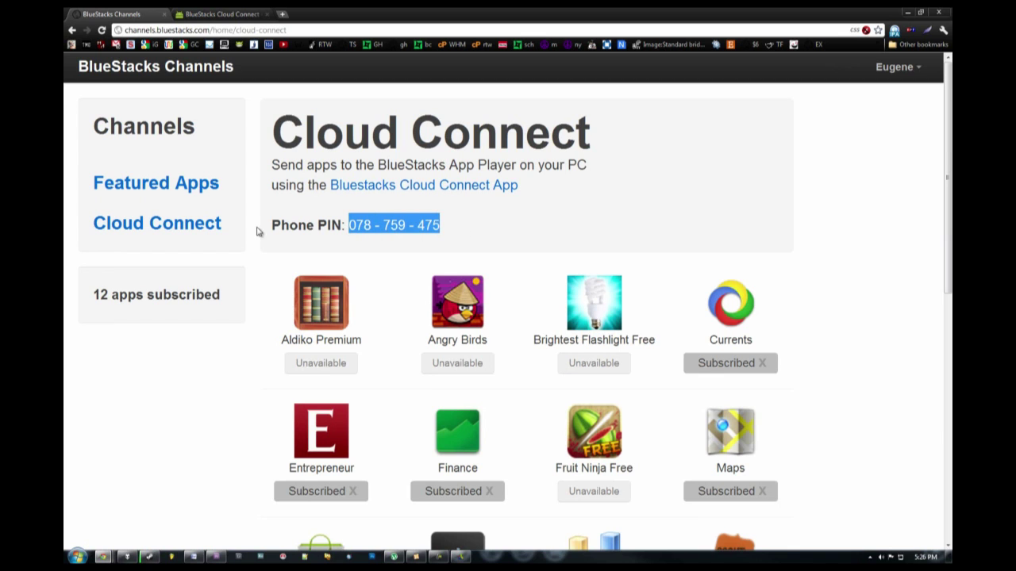
- Go back to the enlarged Android Market screenshots and advance from the PIN login to the app sync list
{"action": "left_click", "coordinate": [235, 15]}
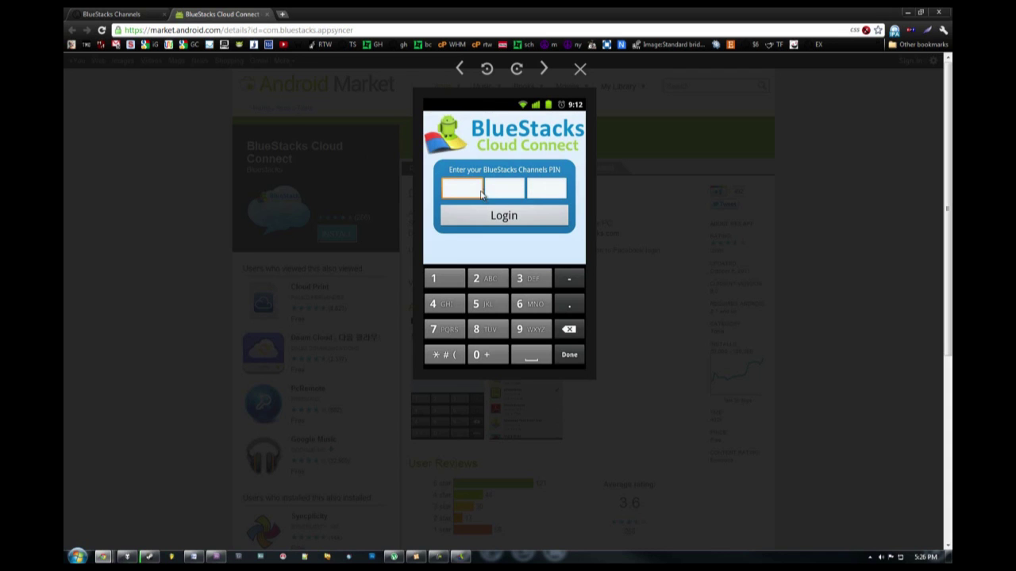
{"action": "left_click", "coordinate": [500, 274]}
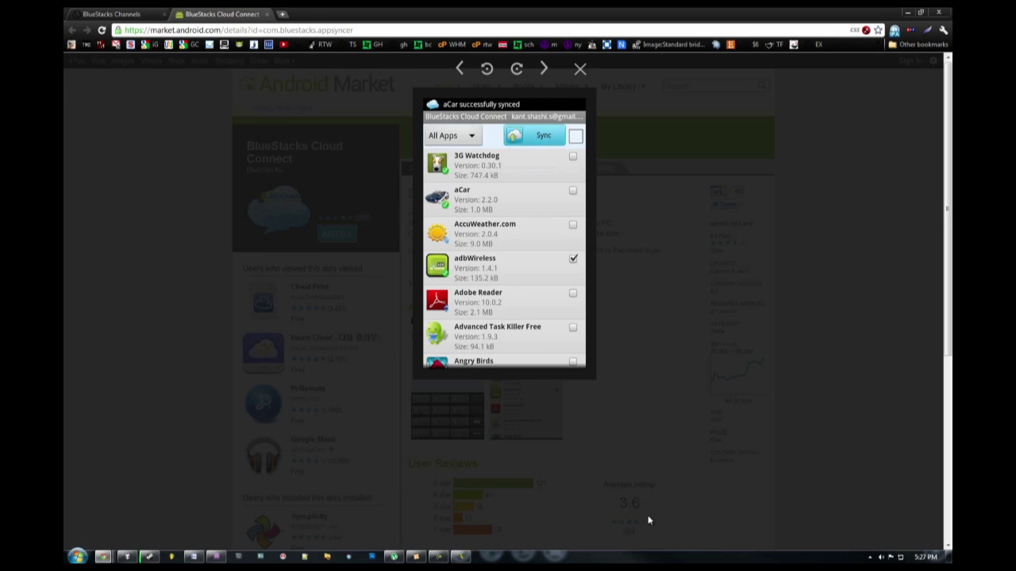
- Switch back to BlueStacks App Player and launch Entrepreneur from the second page of apps
{"action": "left_click", "coordinate": [461, 556]}
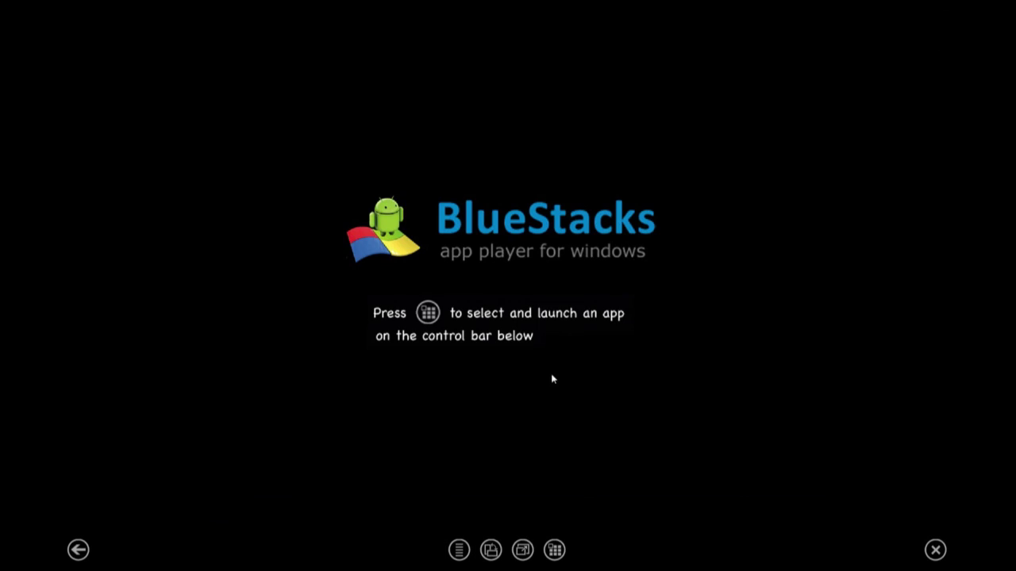
{"action": "left_click", "coordinate": [553, 555]}
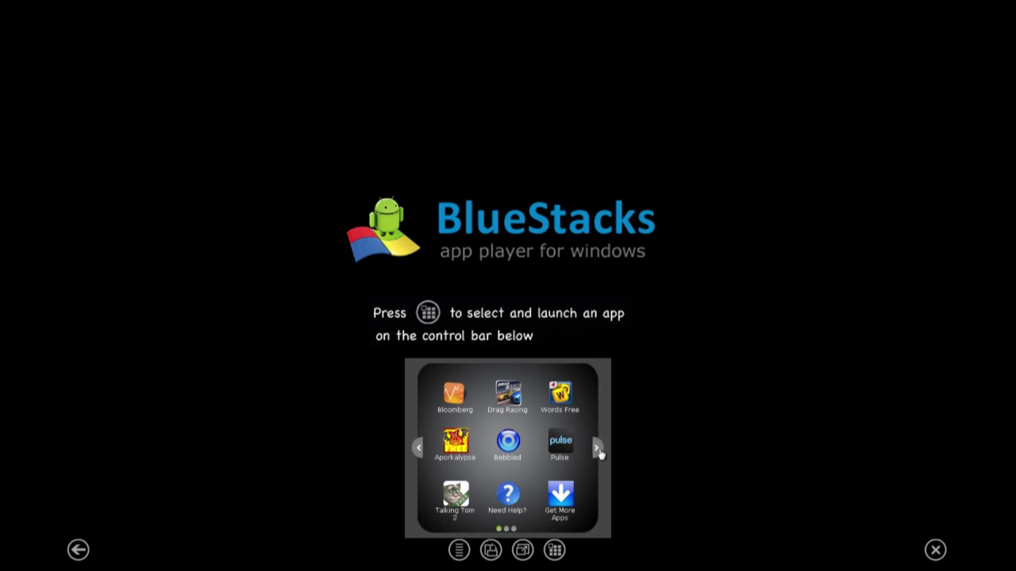
{"action": "left_click", "coordinate": [598, 450]}
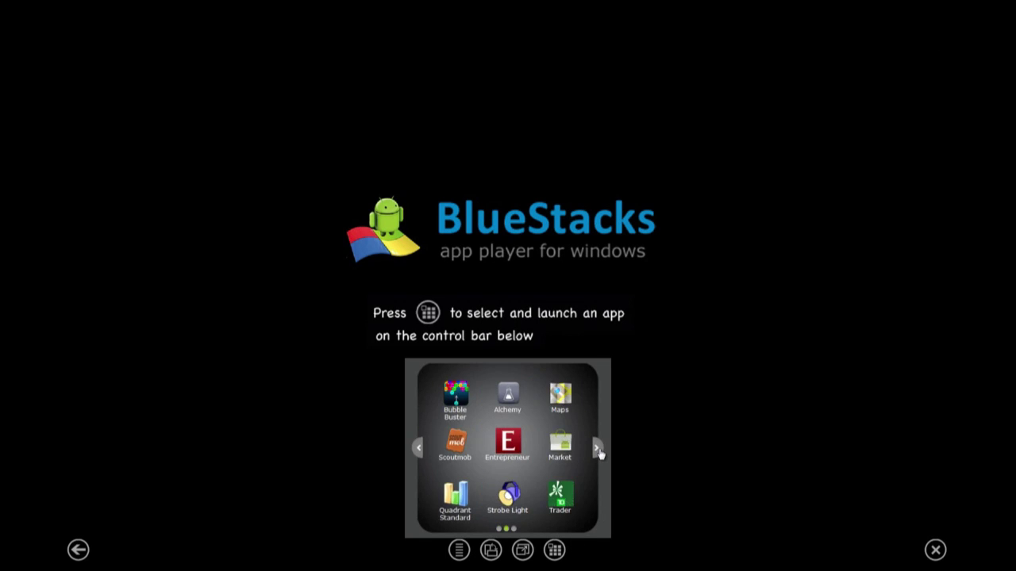
{"action": "left_click", "coordinate": [509, 446]}
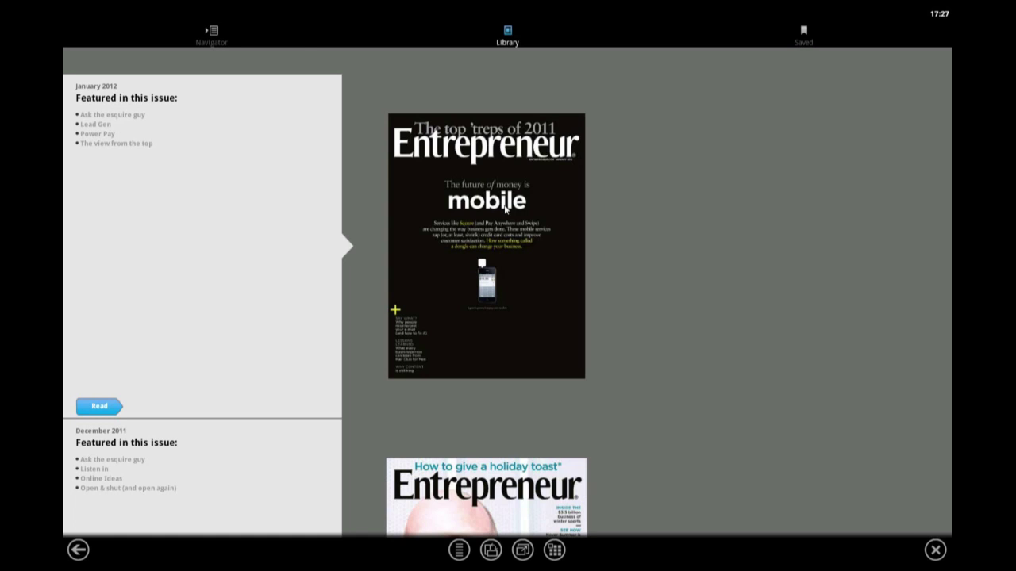
- Open the January 2012 issue of Entrepreneur, leaf through its pages past the contents, and exit to the BlueStacks home screen
{"action": "left_click", "coordinate": [506, 235]}
{"action": "left_click_drag", "start_coordinate": [651, 269], "coordinate": [325, 299]}
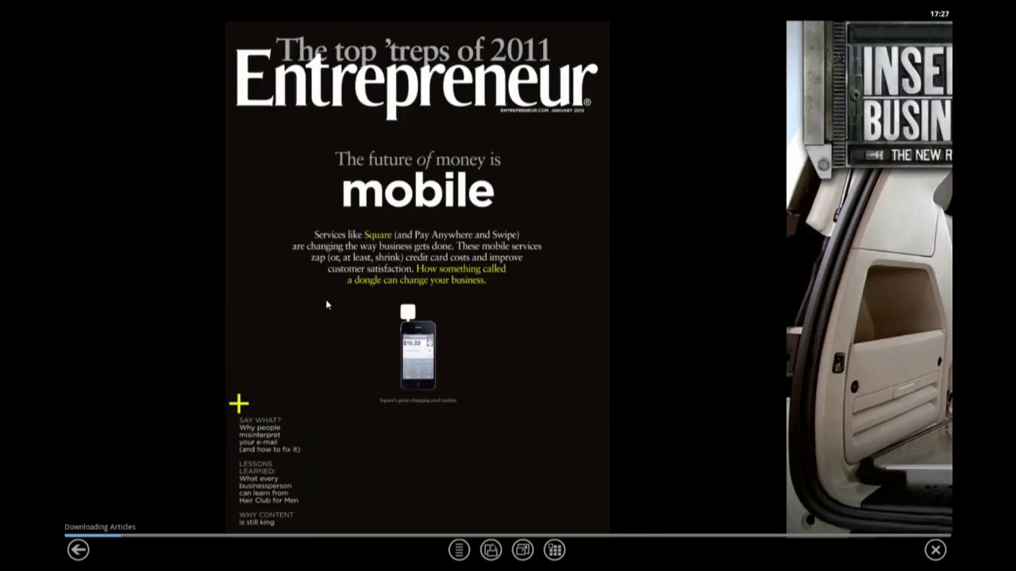
{"action": "left_click_drag", "start_coordinate": [723, 306], "coordinate": [152, 303]}
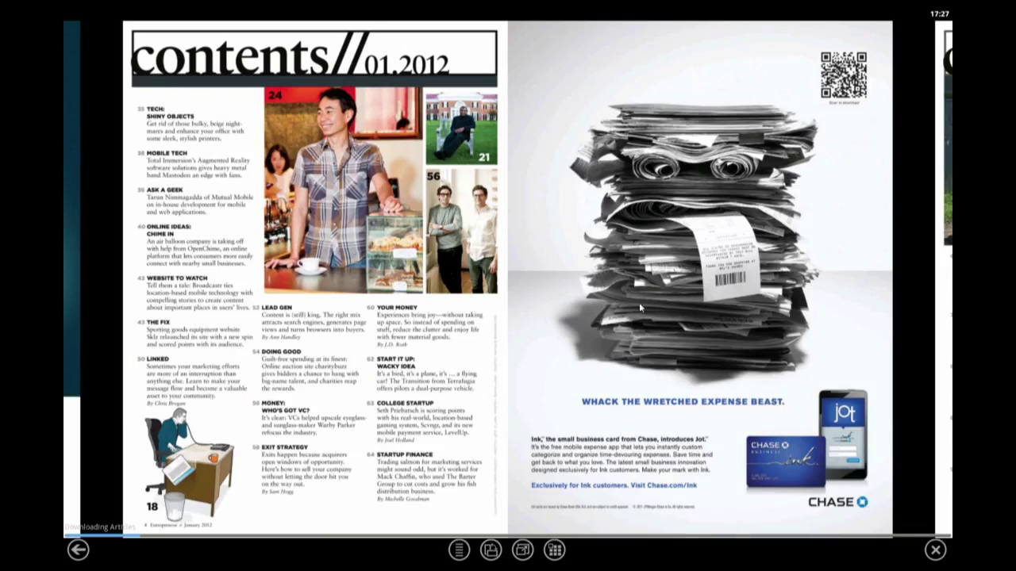
{"action": "left_click_drag", "start_coordinate": [639, 303], "coordinate": [489, 350]}
{"action": "left_click_drag", "start_coordinate": [482, 285], "coordinate": [238, 295]}
{"action": "left_click_drag", "start_coordinate": [760, 276], "coordinate": [291, 342]}
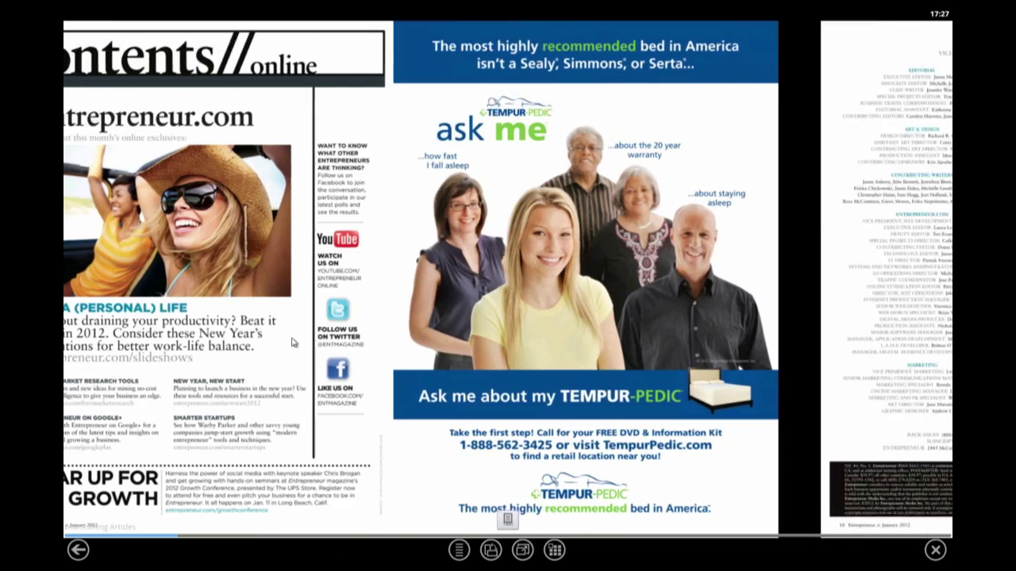
{"action": "left_click", "coordinate": [84, 549]}
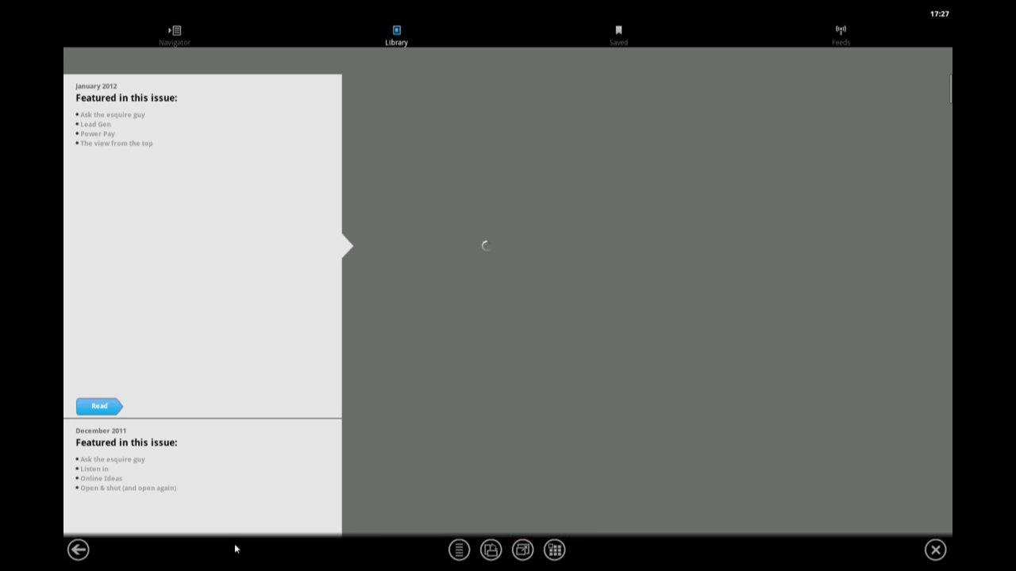
{"action": "left_click", "coordinate": [83, 549]}
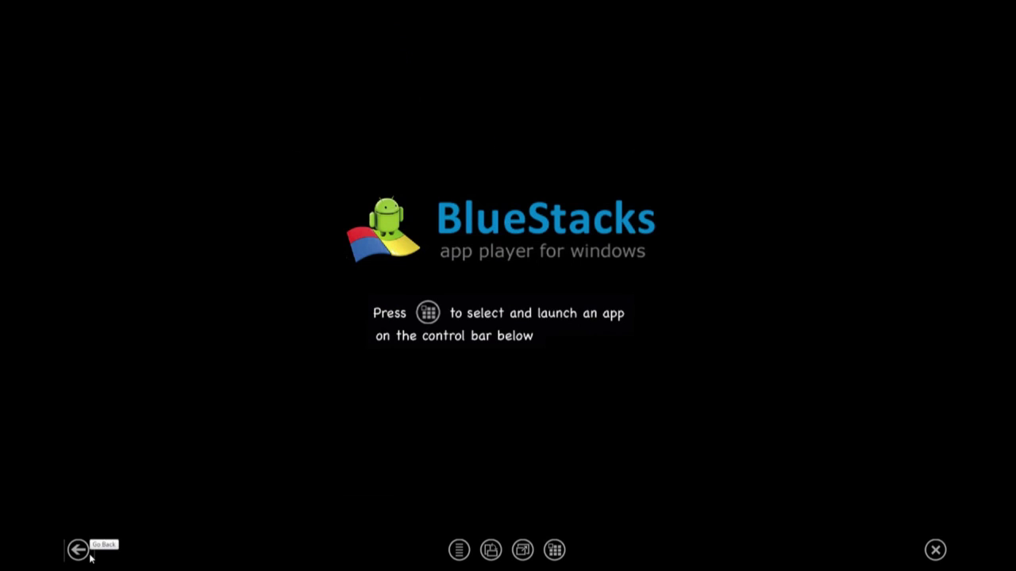
- Launch Scoutmob from the second page of installed apps
{"action": "left_click", "coordinate": [562, 551]}
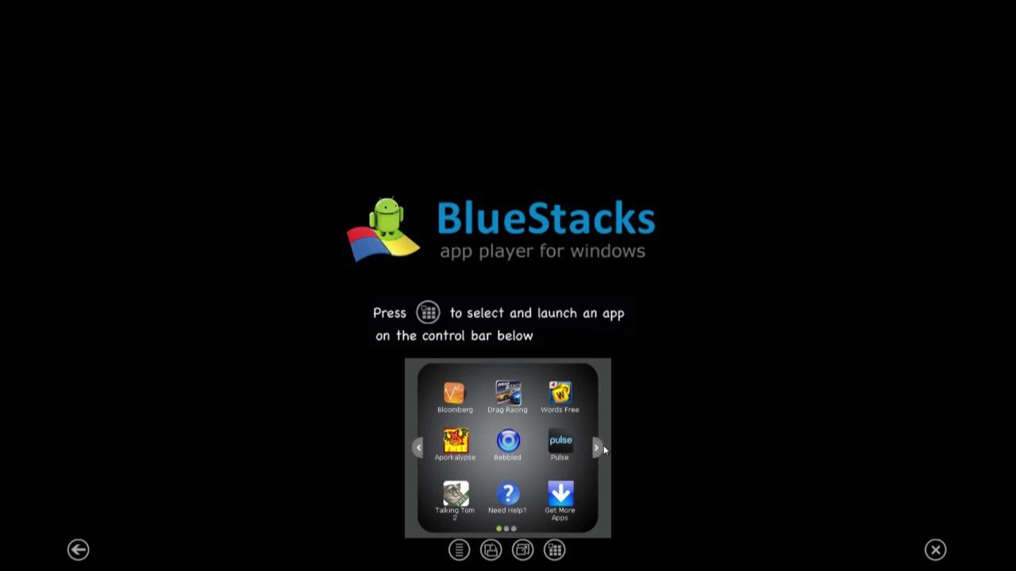
{"action": "left_click", "coordinate": [598, 450]}
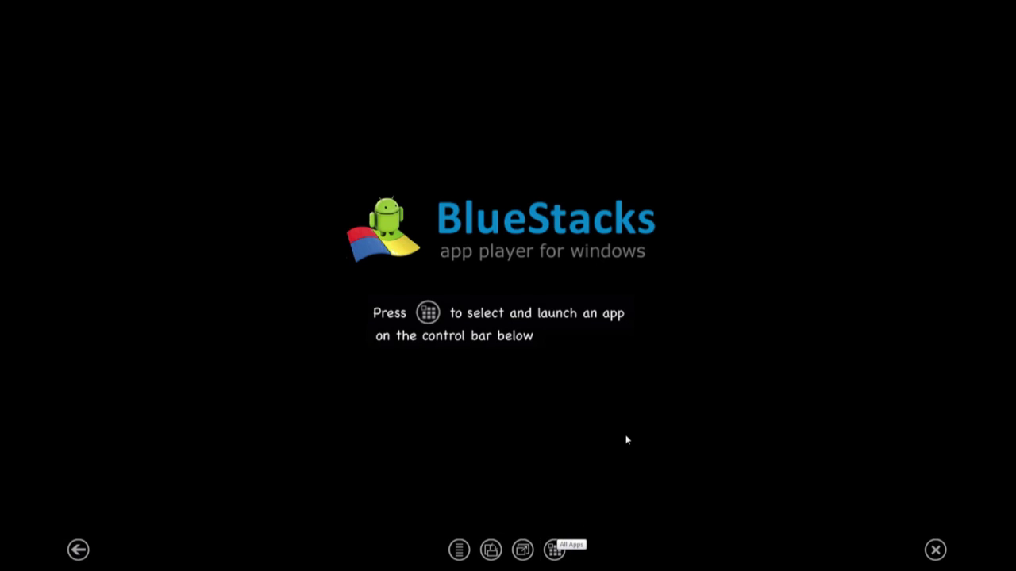
{"action": "left_click", "coordinate": [553, 551]}
{"action": "left_click", "coordinate": [599, 456]}
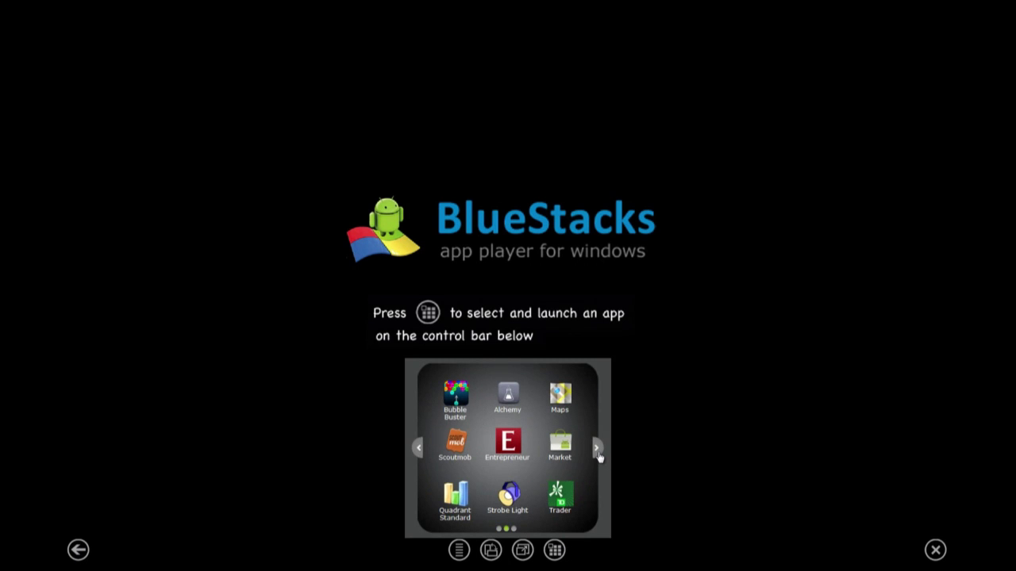
{"action": "left_click", "coordinate": [452, 453]}
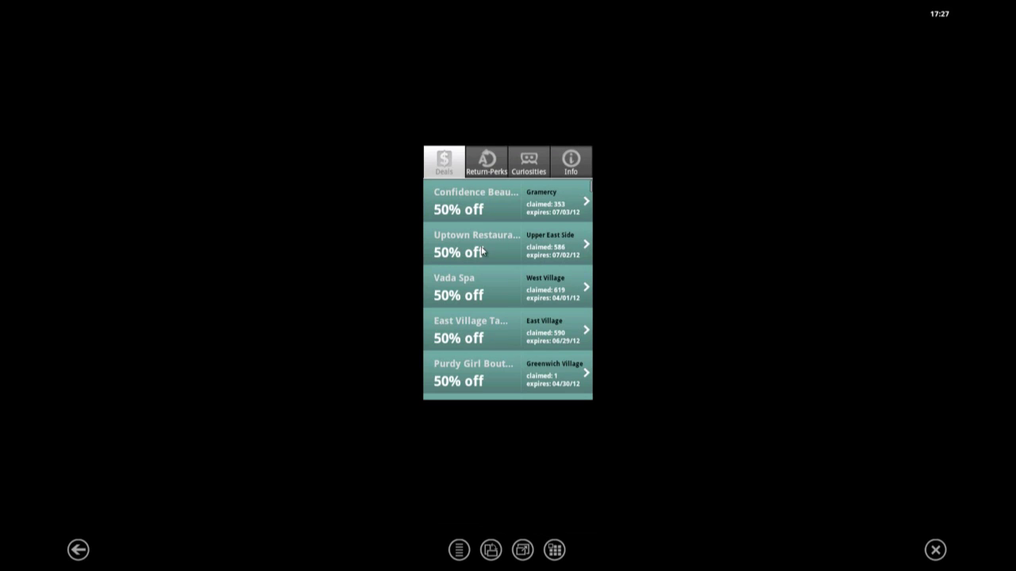
- Browse down the Scoutmob list of 50% off deals and leave the app
{"action": "left_click_drag", "start_coordinate": [485, 339], "coordinate": [501, 233]}
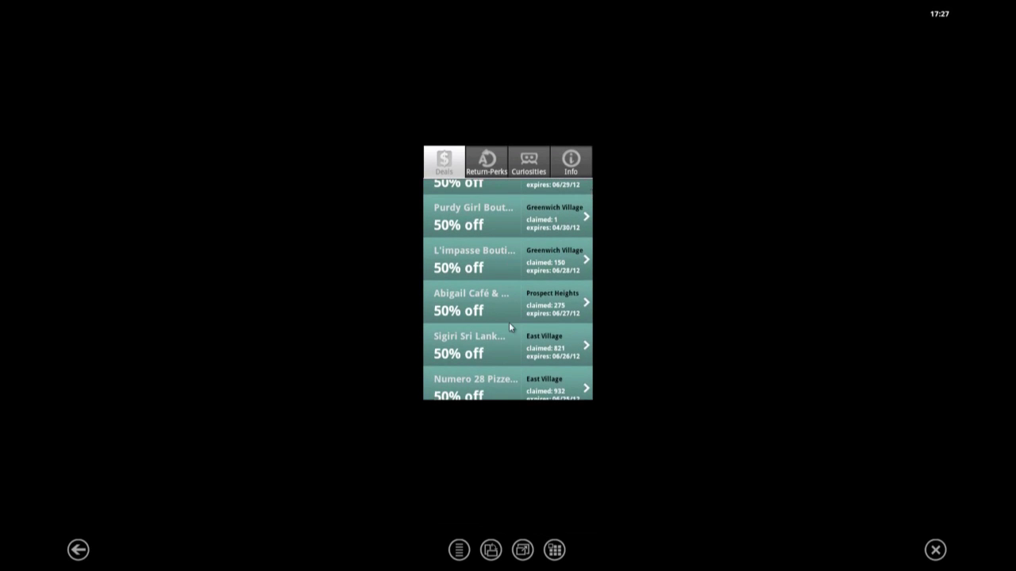
{"action": "left_click_drag", "start_coordinate": [509, 326], "coordinate": [515, 262]}
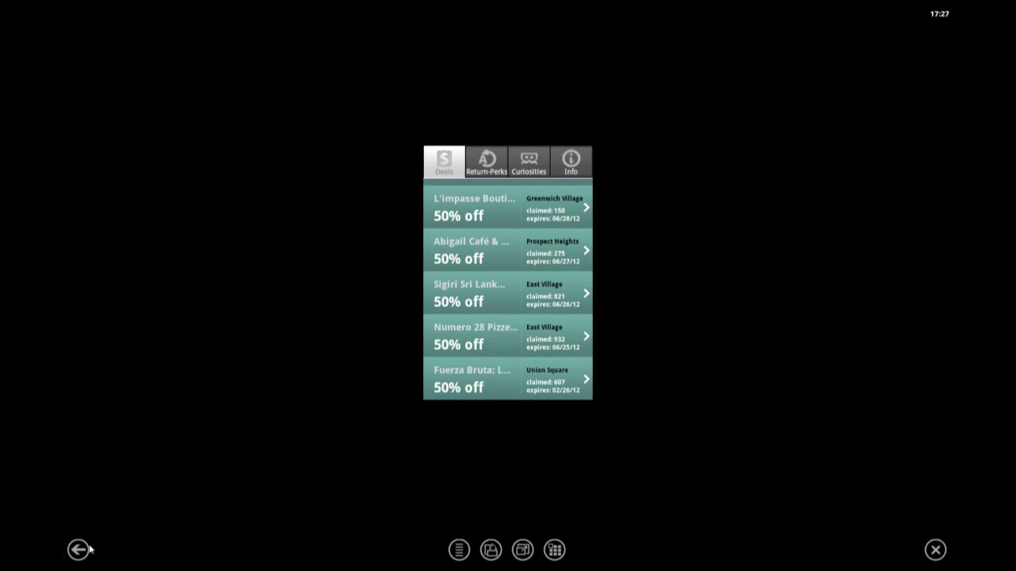
{"action": "left_click", "coordinate": [88, 549]}
- Show the third page of installed apps and highlight Finance
{"action": "left_click", "coordinate": [555, 550]}
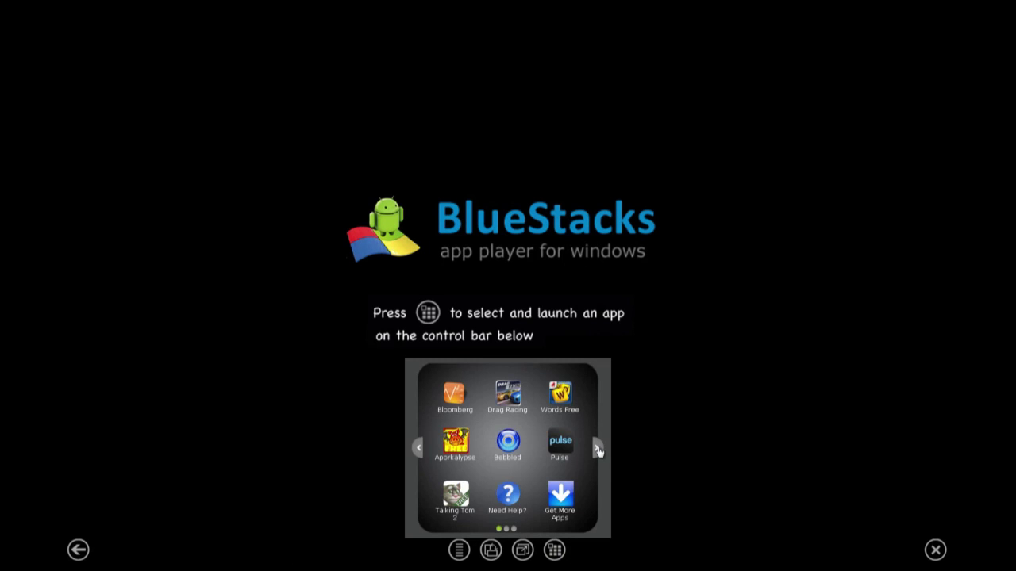
{"action": "left_click", "coordinate": [598, 450]}
{"action": "left_click", "coordinate": [598, 450]}
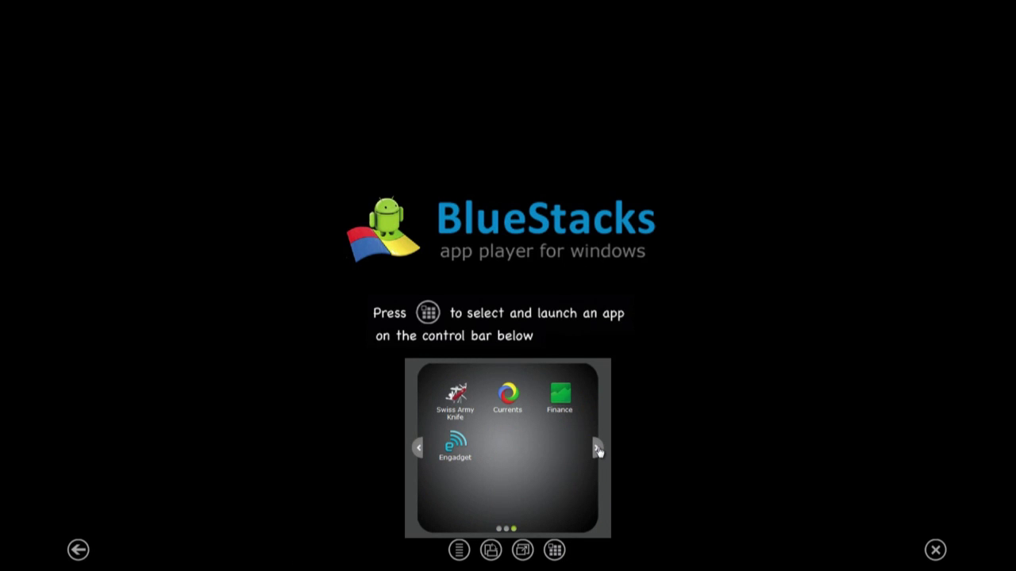
{"action": "left_click", "coordinate": [565, 396]}
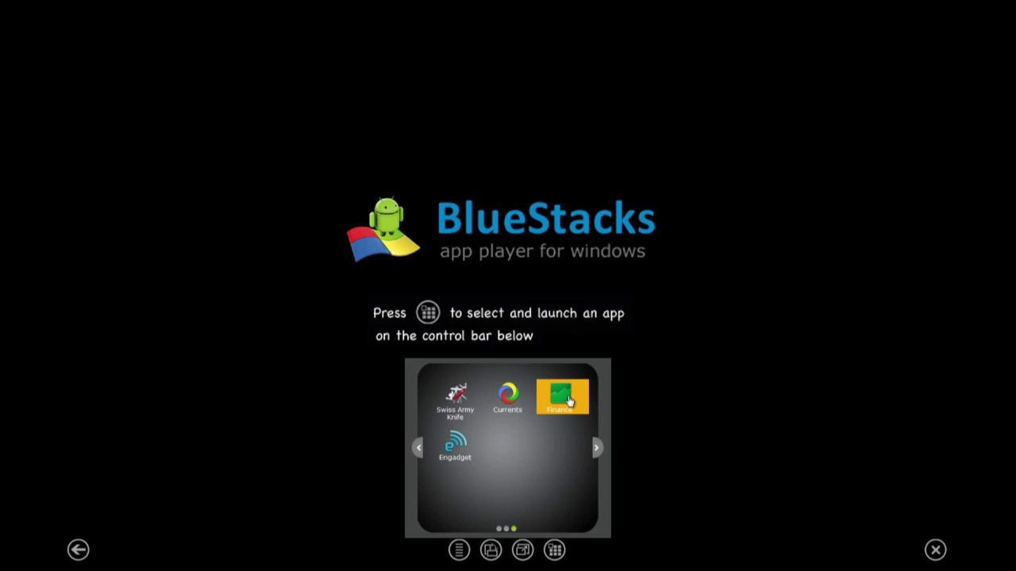
- Return to the first page of installed apps and launch Bloomberg
{"action": "left_click", "coordinate": [418, 450]}
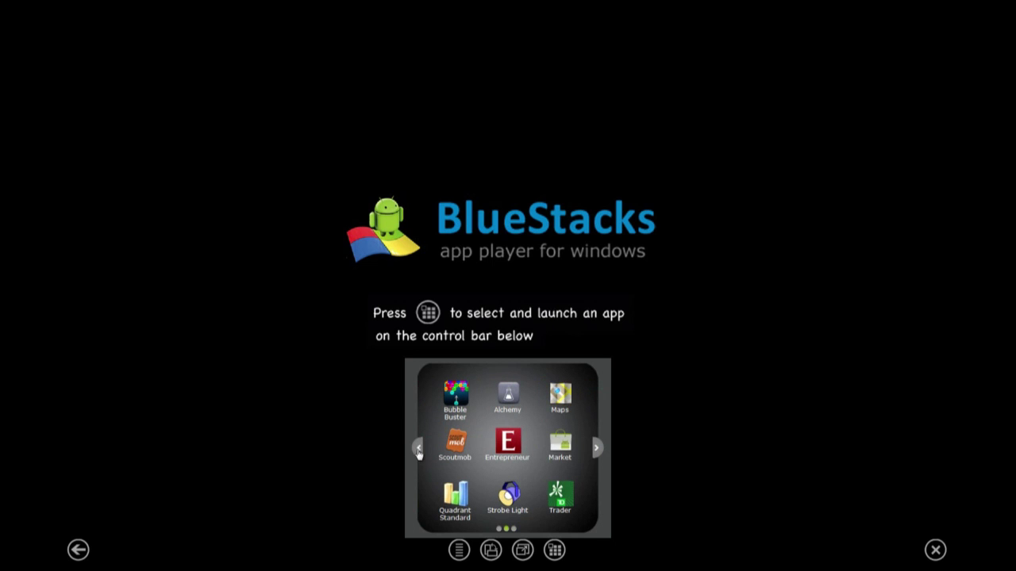
{"action": "left_click", "coordinate": [418, 450]}
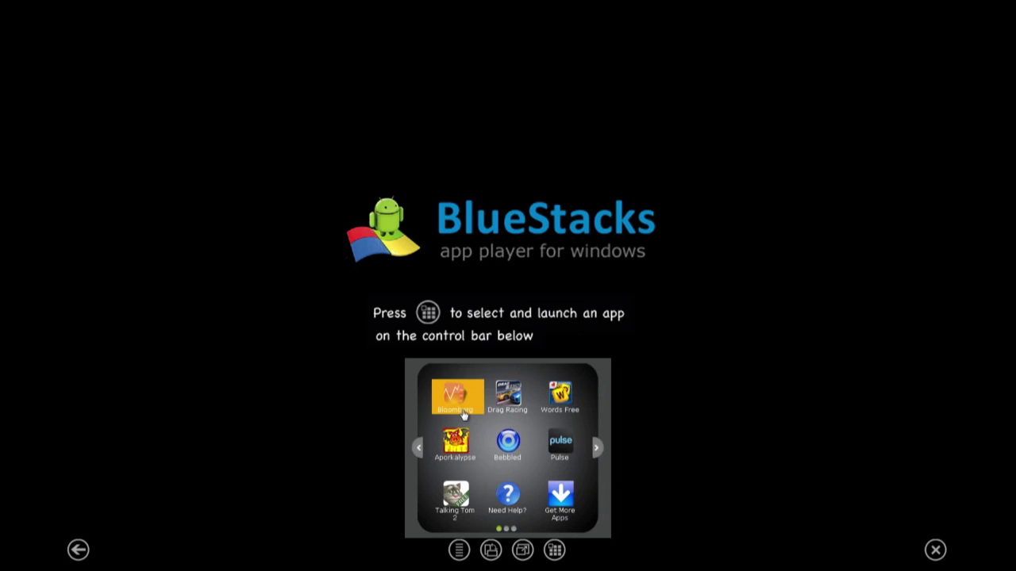
{"action": "left_click", "coordinate": [460, 405]}
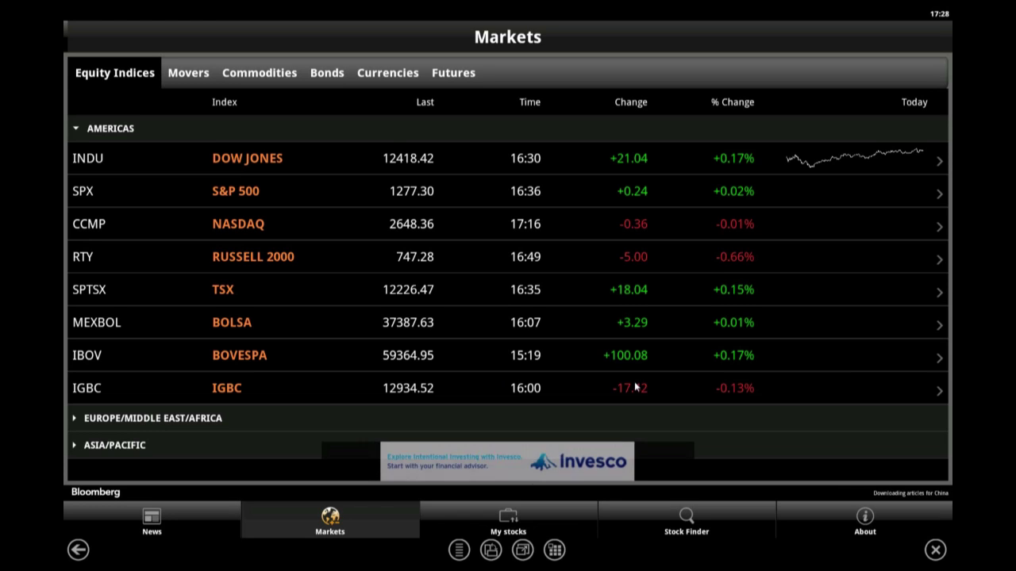
- View the Dow Jones index details with the 1-month chart, and return to the Equity Indices list
{"action": "left_click", "coordinate": [230, 161]}
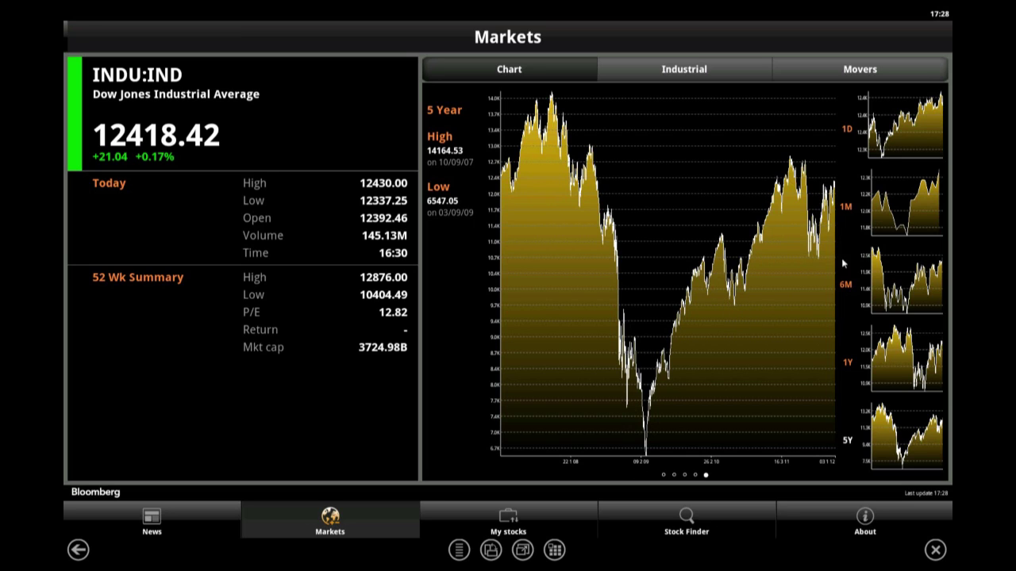
{"action": "left_click", "coordinate": [905, 231]}
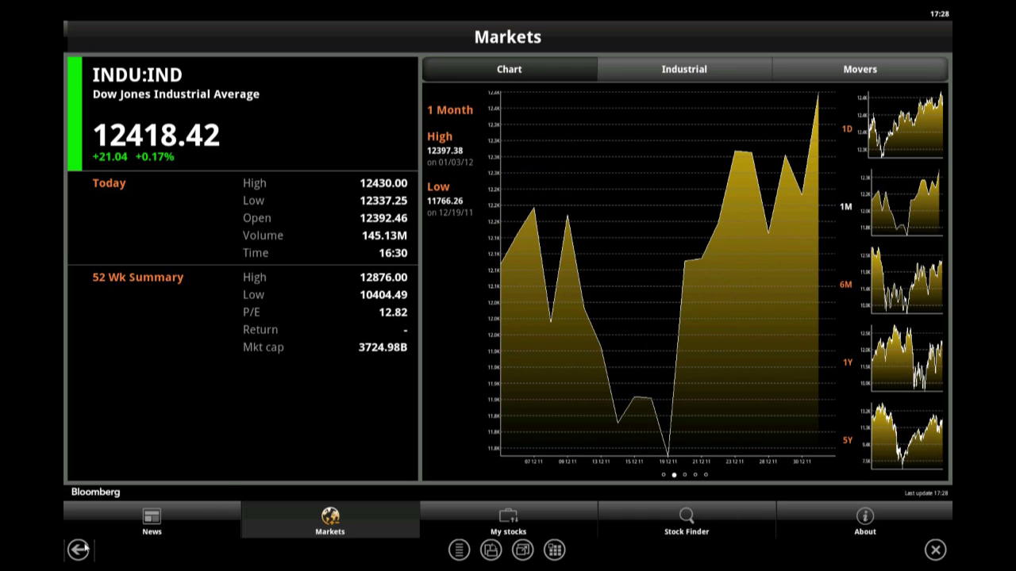
{"action": "left_click", "coordinate": [78, 549]}
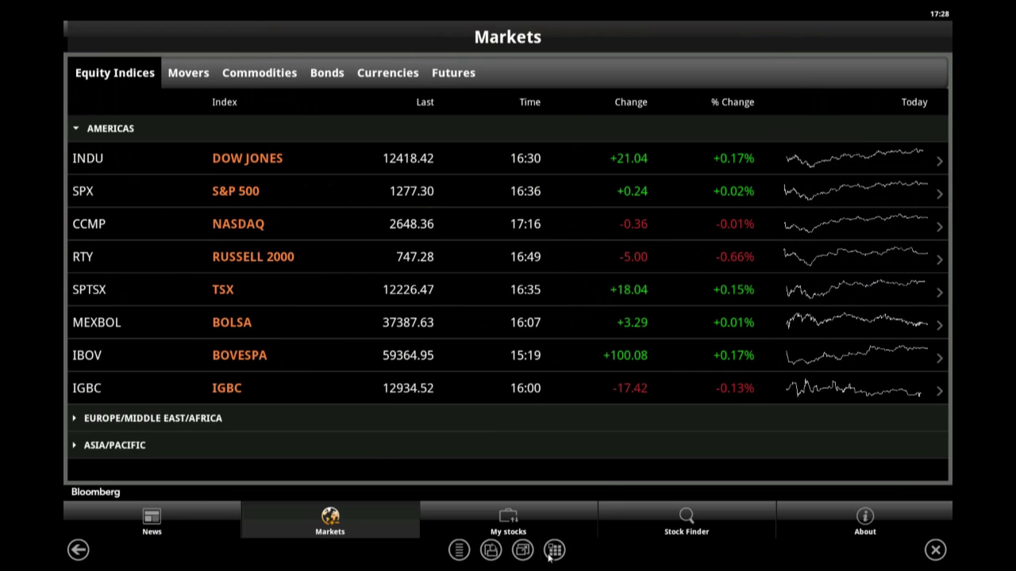
- Exit Bloomberg to the BlueStacks home screen
{"action": "left_click", "coordinate": [552, 555]}
{"action": "left_click", "coordinate": [397, 538]}
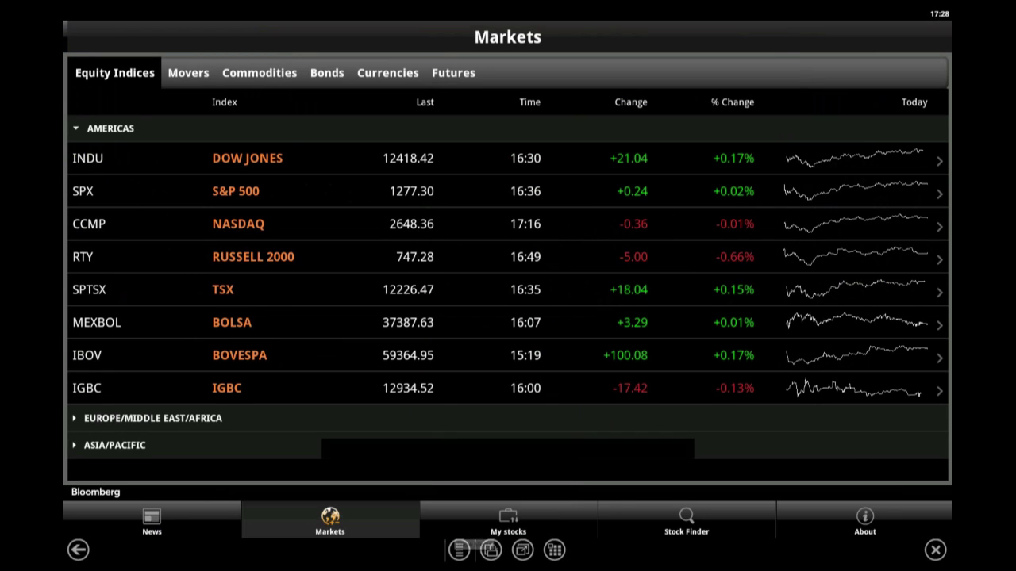
{"action": "left_click", "coordinate": [80, 549]}
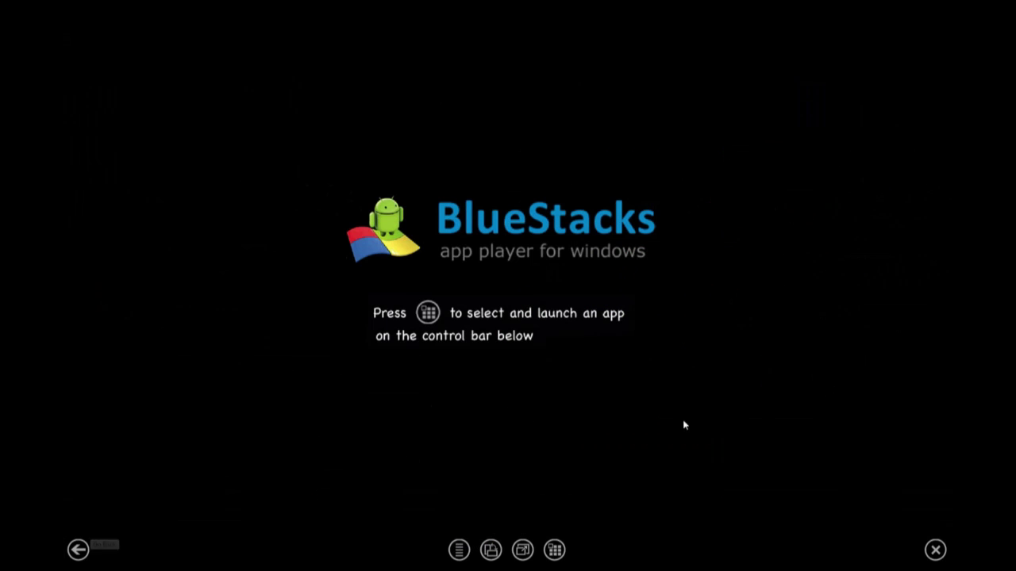